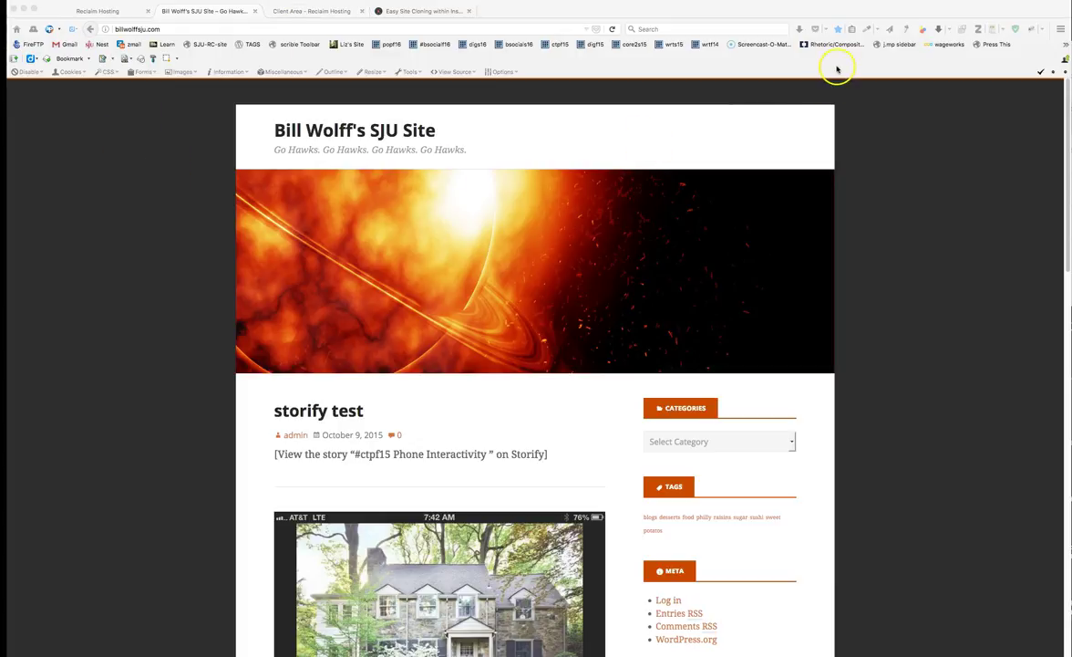
Resize the browser window and review the open site tabs, including Reclaim Hosting's default page
left_click_drag(807, 13, 802, 13)
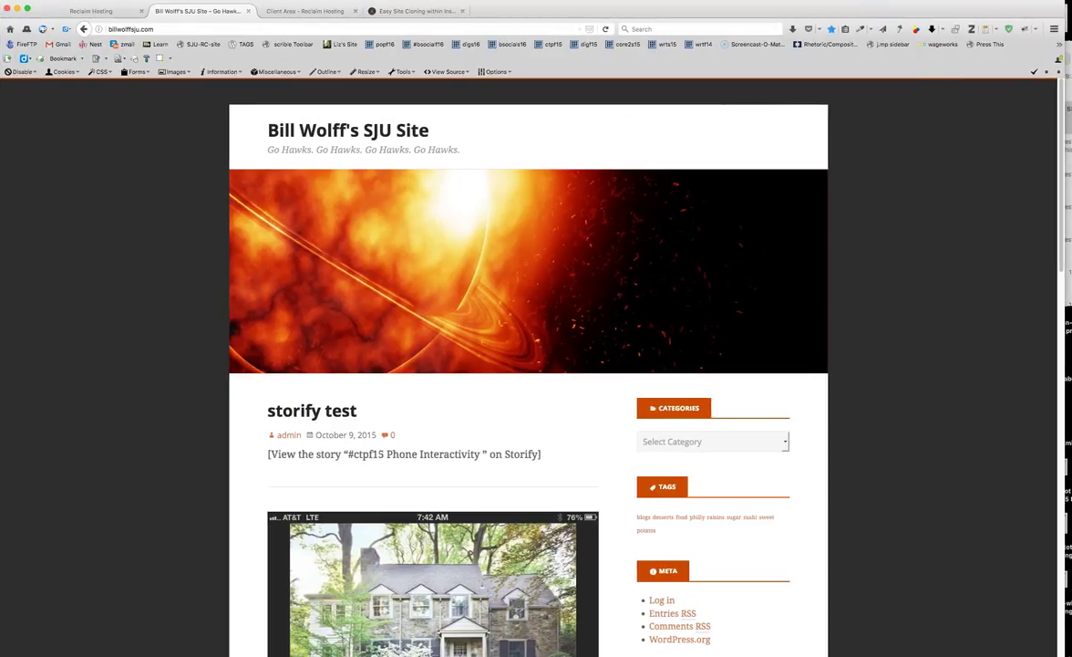
left_click_drag(1058, 541, 1070, 581)
left_click(1031, 550)
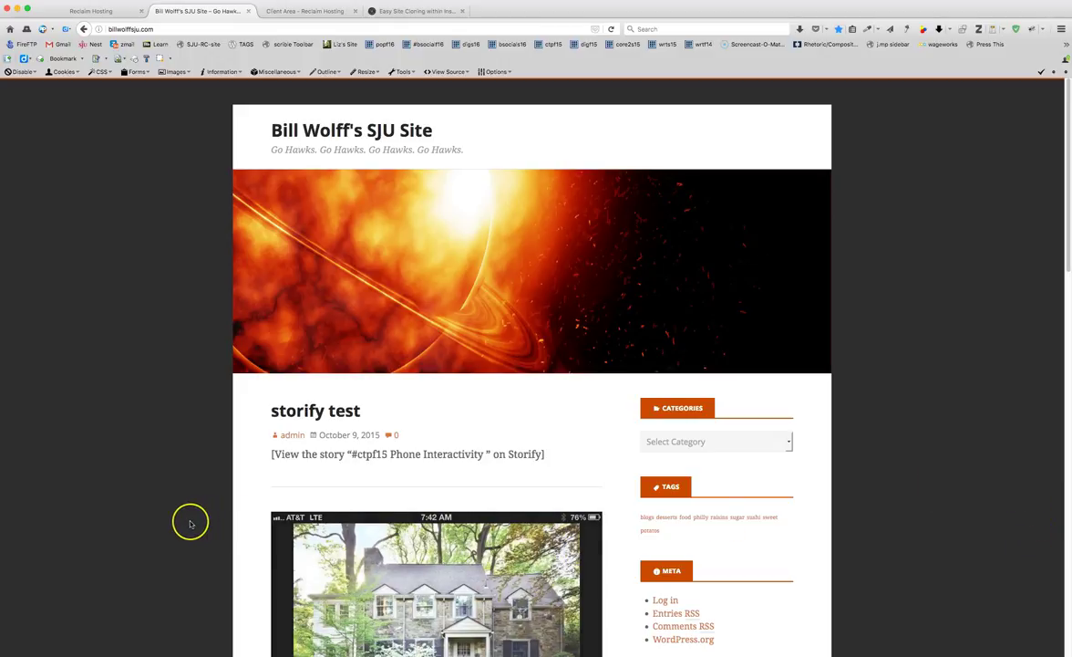
scroll(190, 523, "down", 3)
scroll(190, 522, "up", 3)
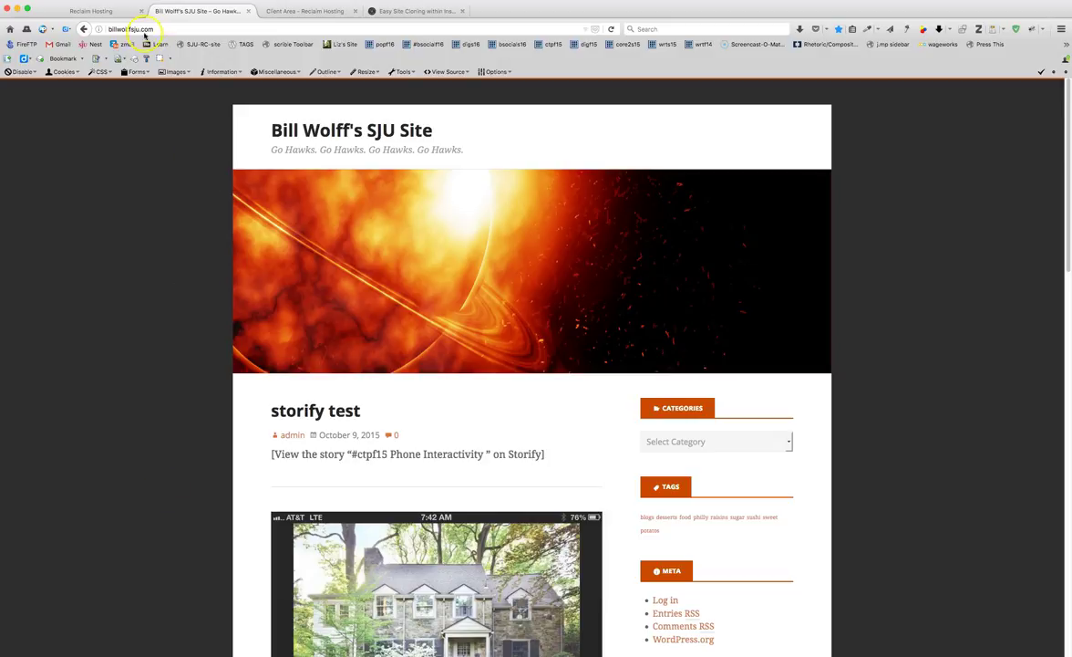
left_click(143, 31)
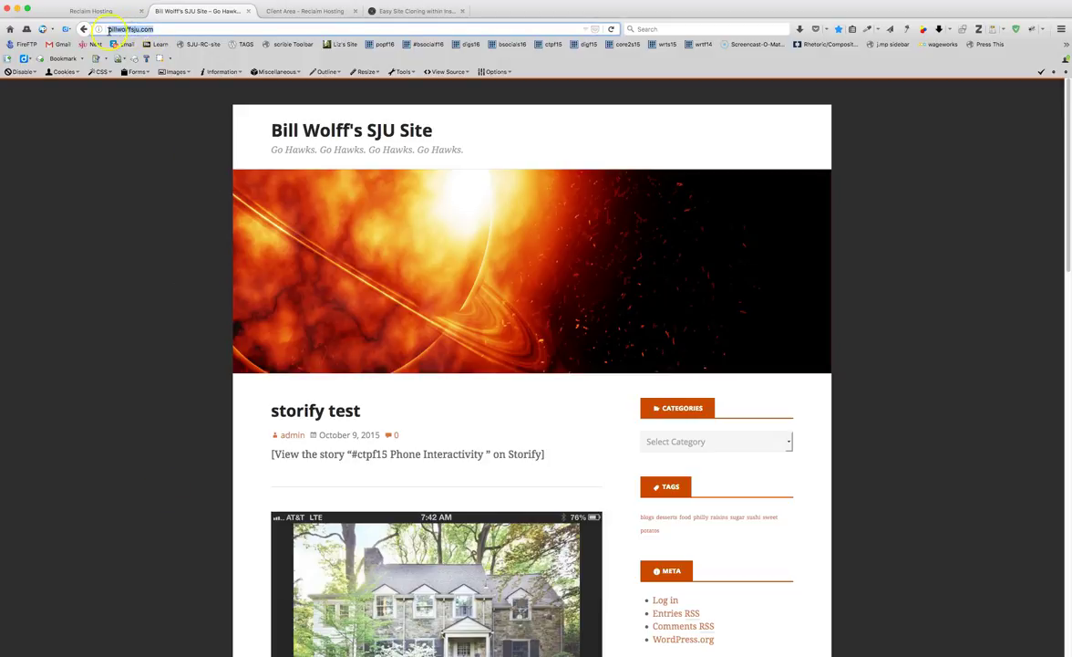
left_click(170, 344)
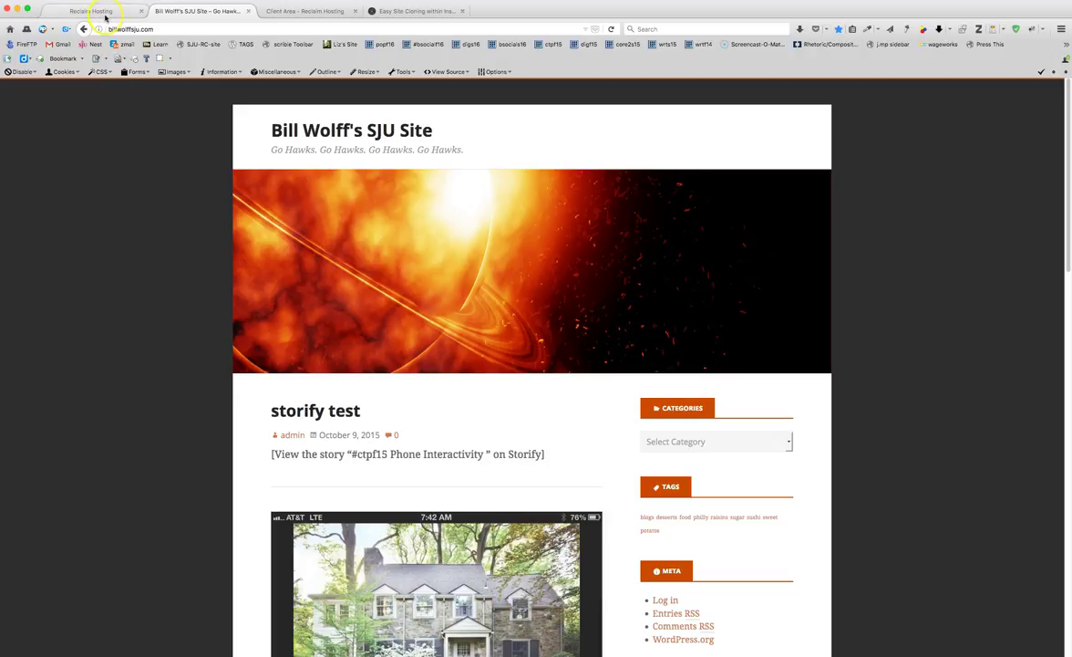
left_click(105, 11)
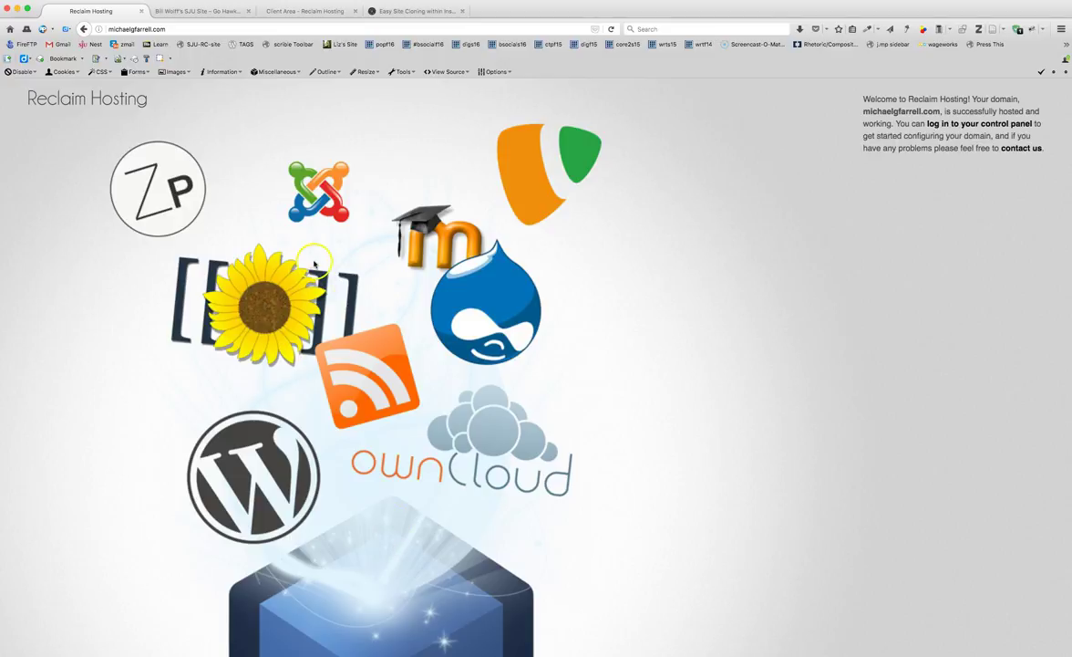
left_click(308, 225)
left_click(175, 11)
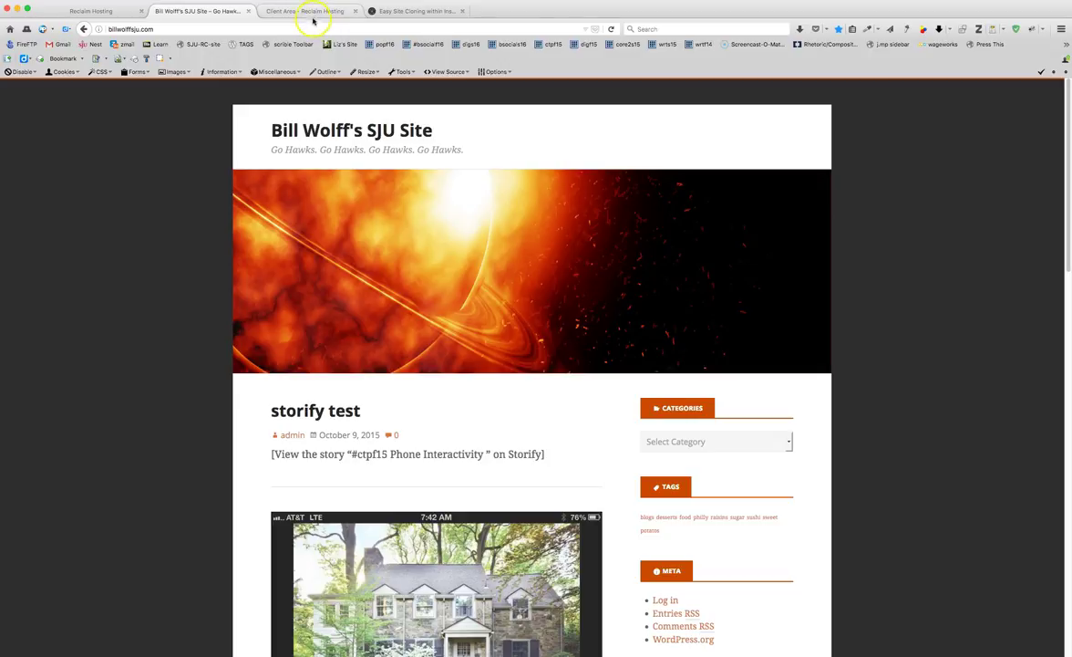
Log into the Client Area with the account's e-mail address and password
left_click(282, 12)
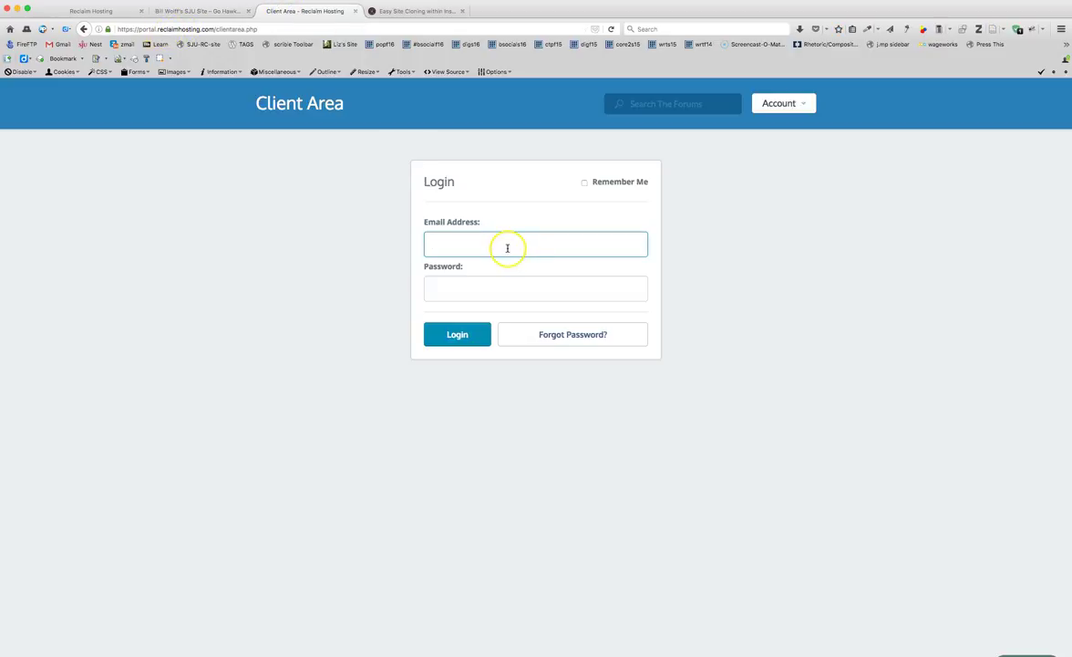
type("wil")
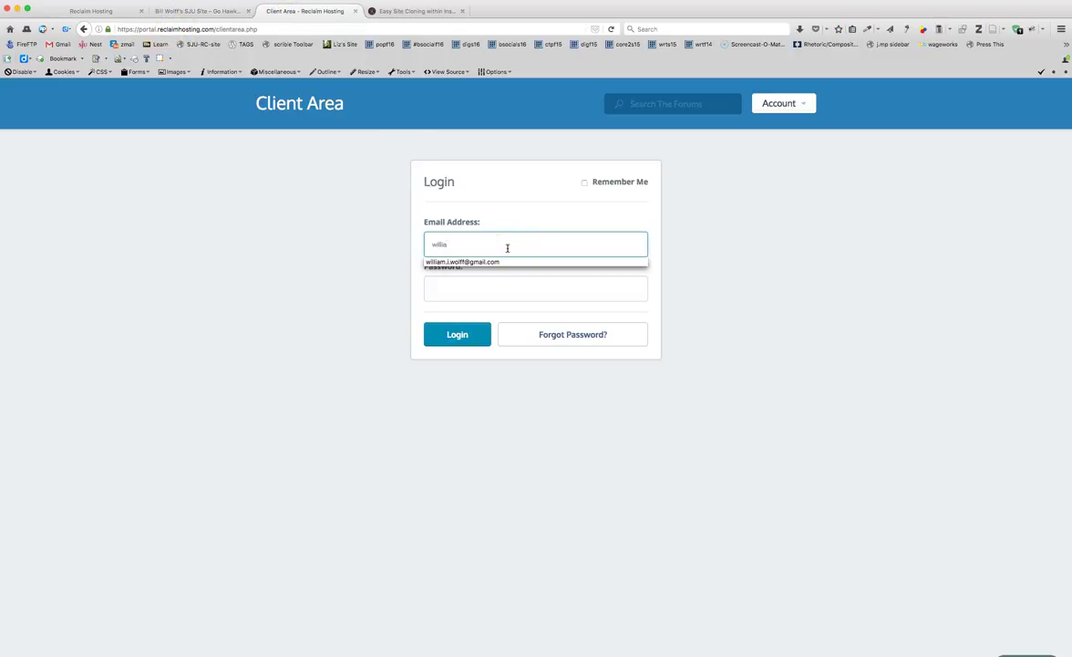
type("lia")
key("Down")
key("Return")
key("Tab")
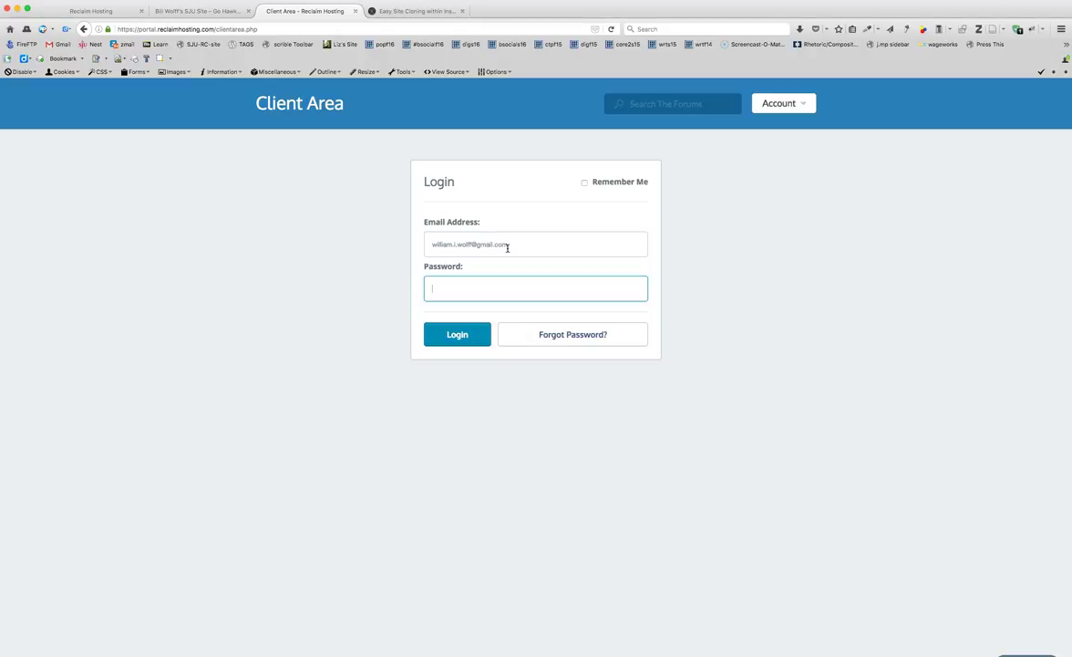
key("shift+Tab")
type("ww")
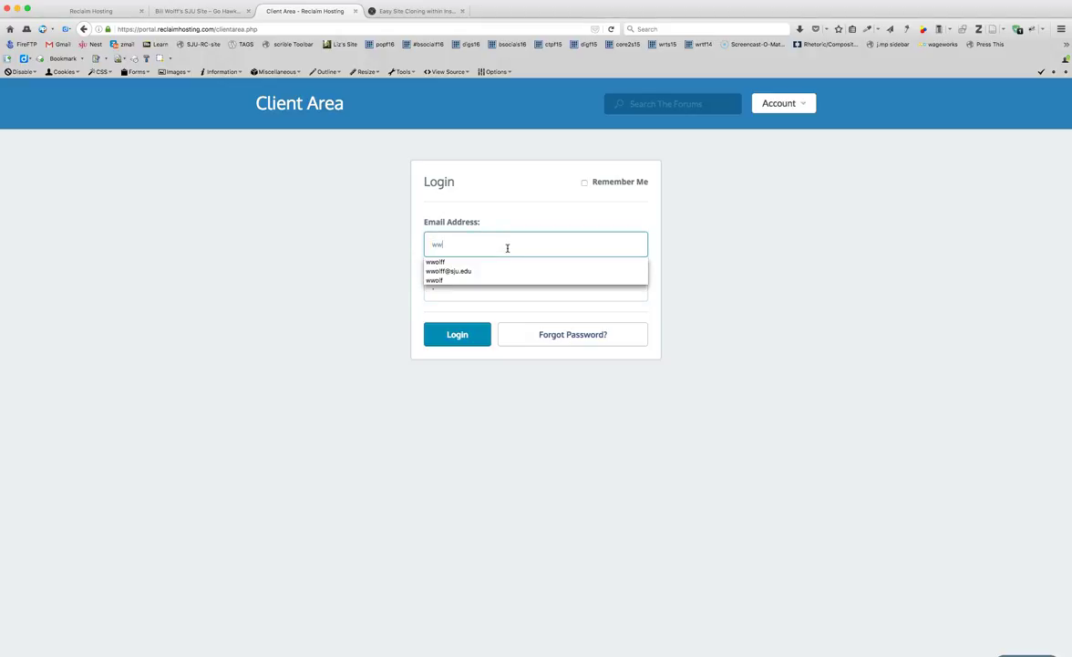
key("Down")
key("Down")
key("Return")
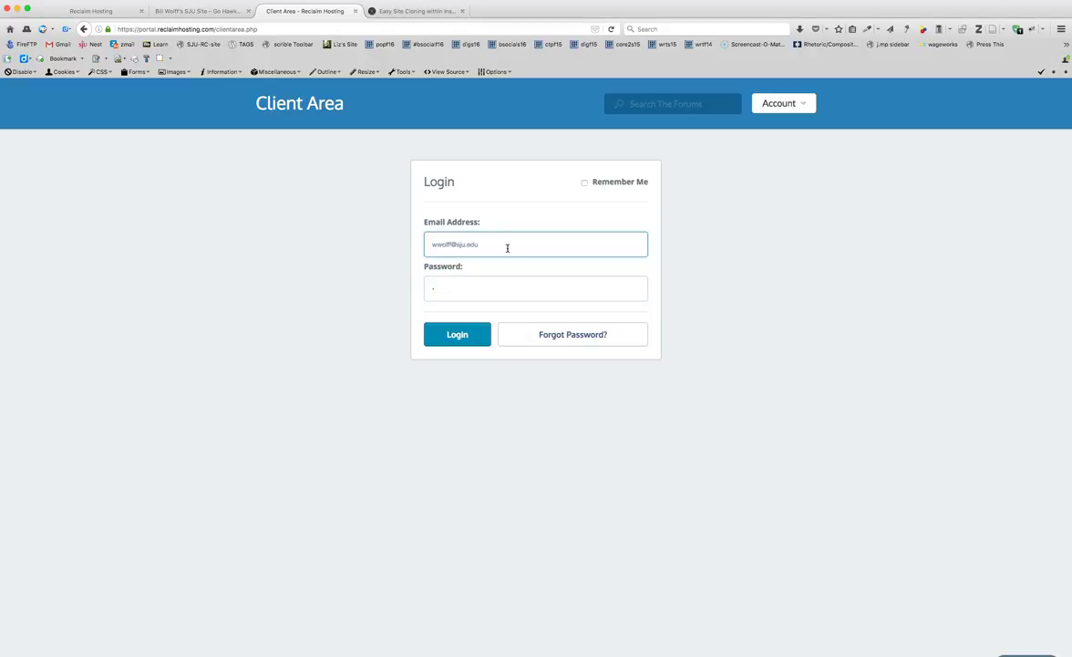
key("Tab")
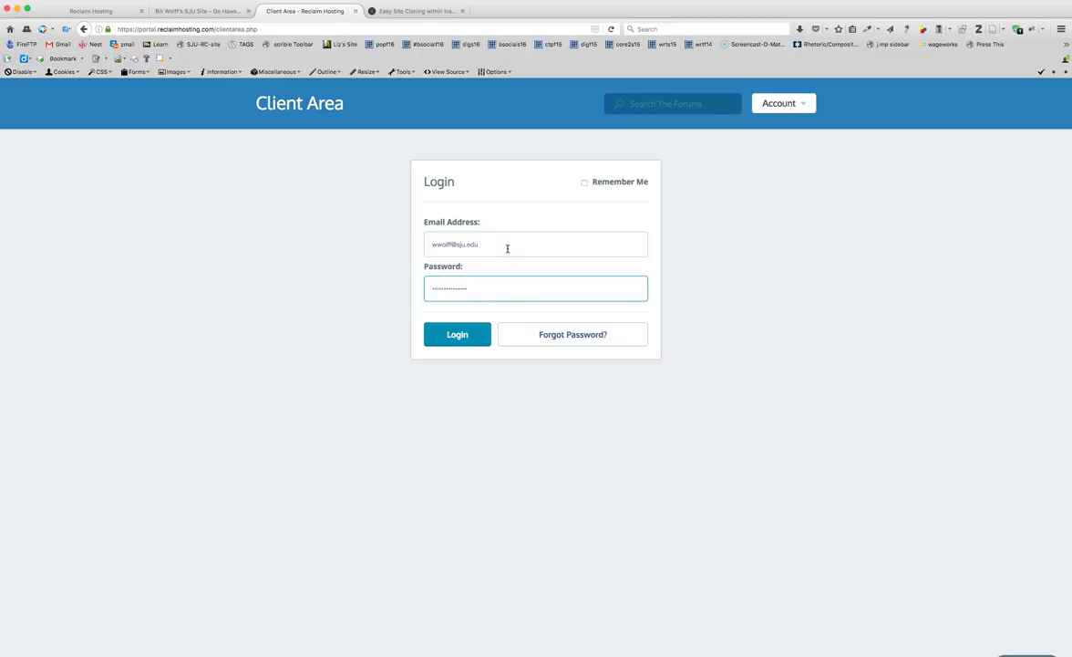
left_click(456, 333)
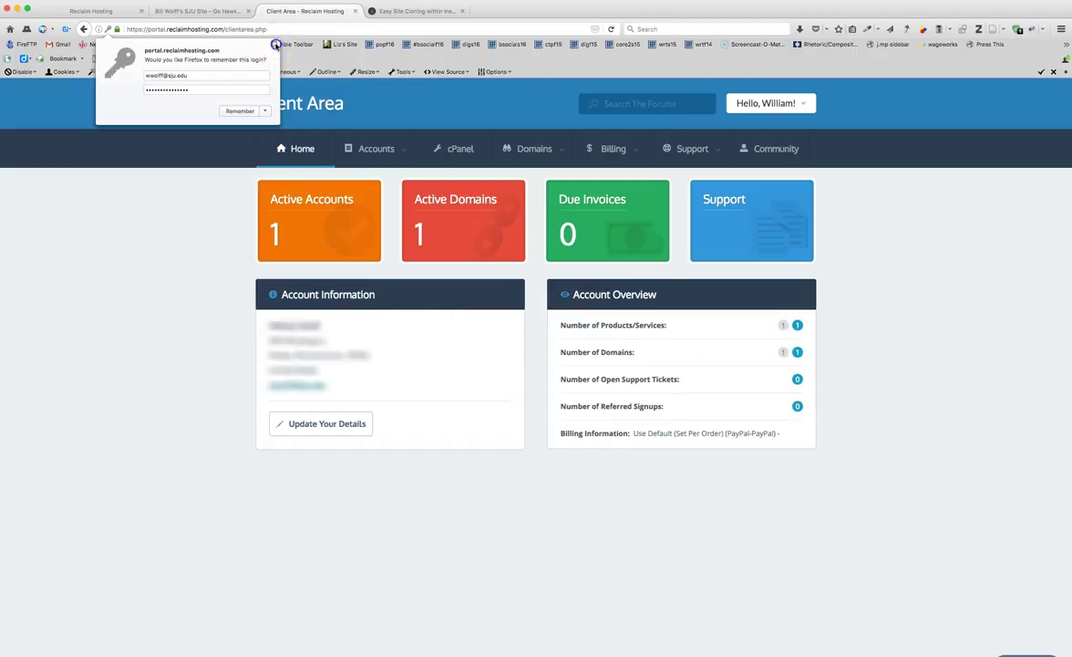
Dismiss the save-login prompt and go to the hosting account's cPanel home page
left_click(273, 43)
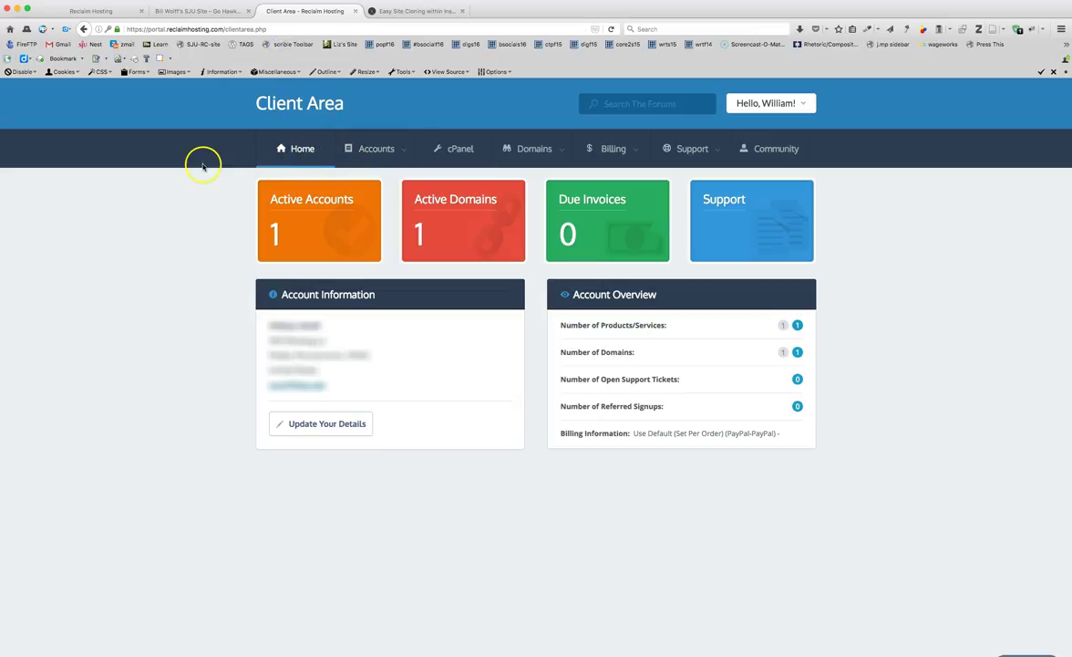
left_click(454, 152)
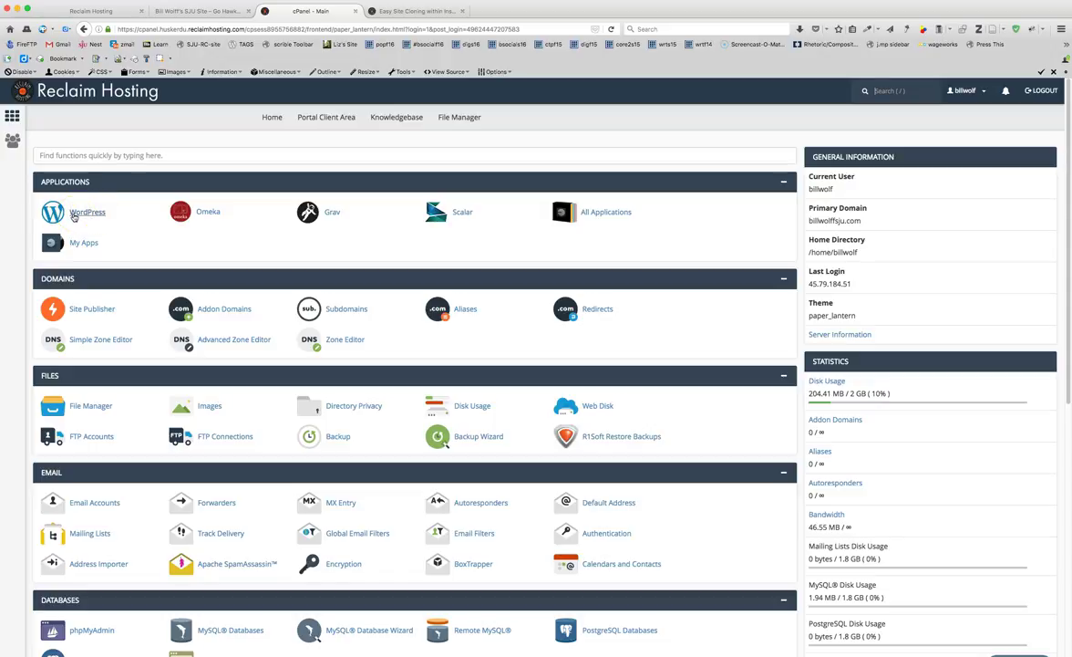
Open Installatron's WordPress page from cPanel Applications, checking the live site and default page tabs
left_click(74, 215)
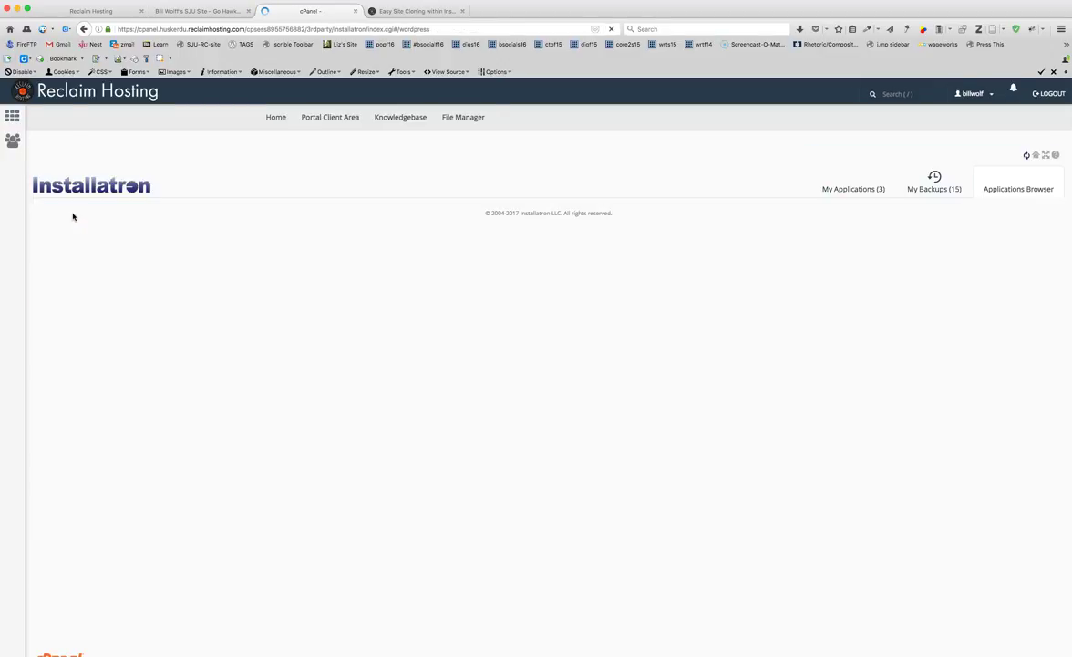
left_click(194, 11)
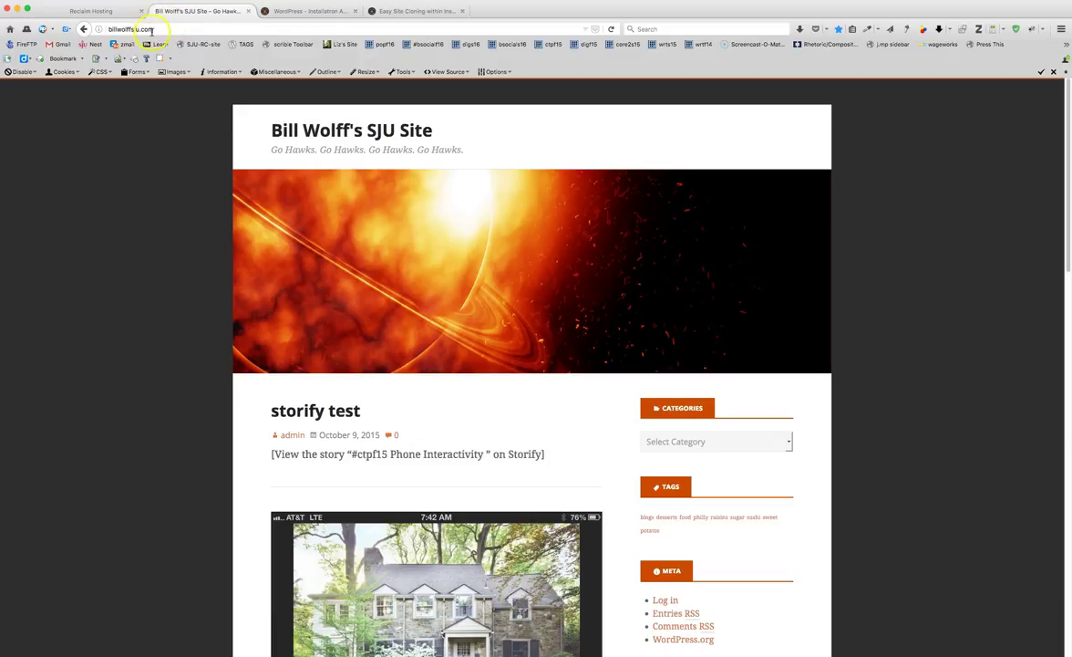
left_click(92, 11)
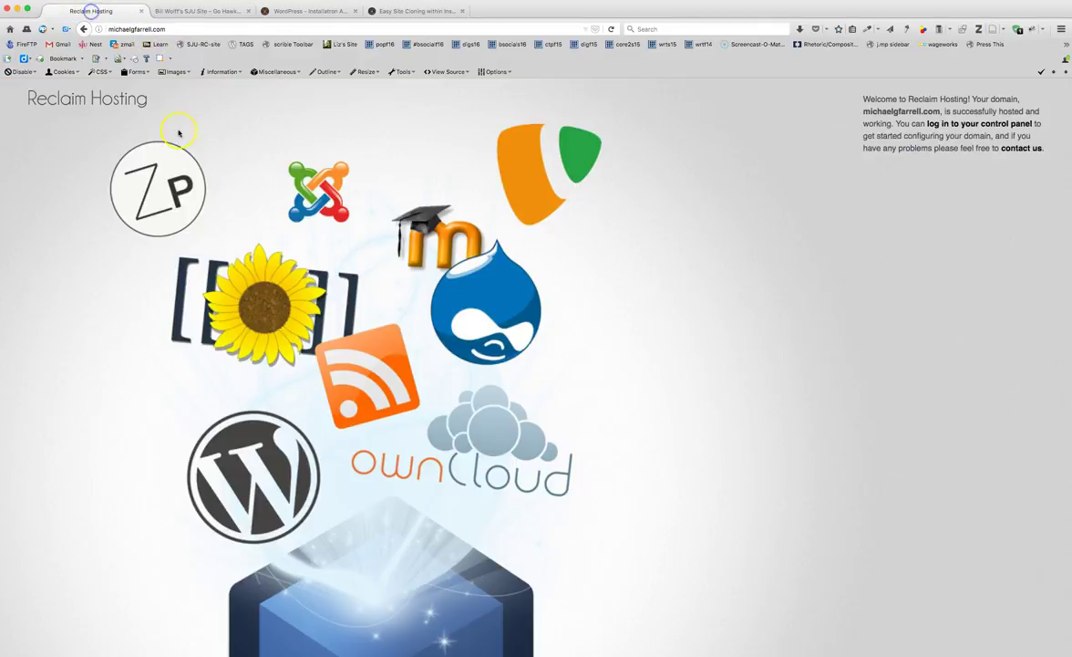
left_click(192, 11)
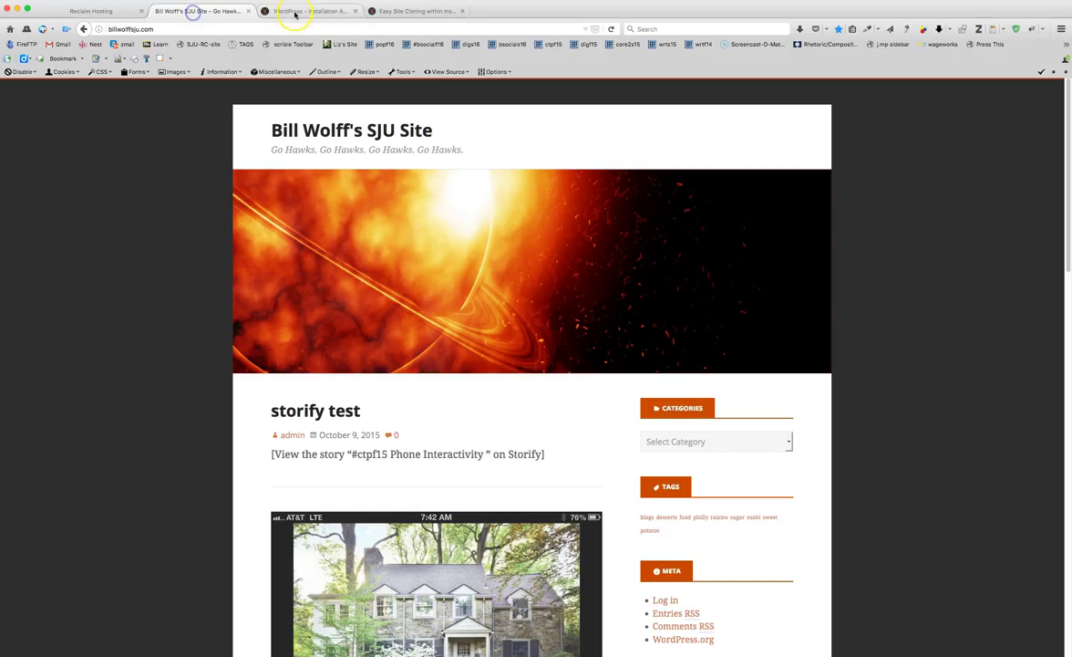
left_click(284, 11)
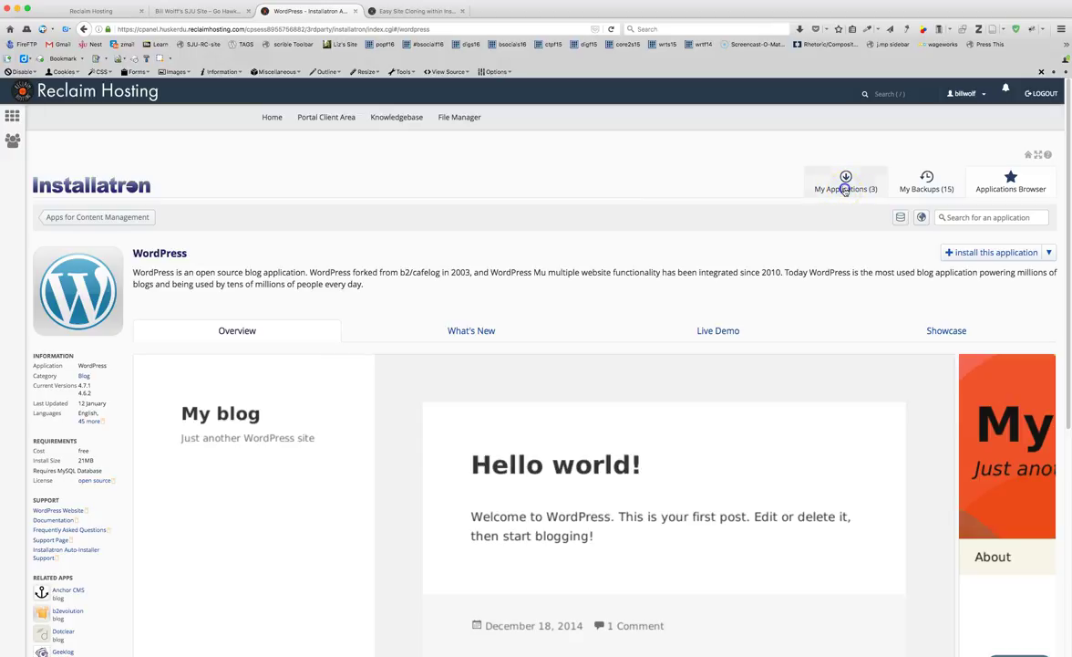
Show My Applications, listing the three installed WordPress sites with the main-domain site first
left_click(846, 189)
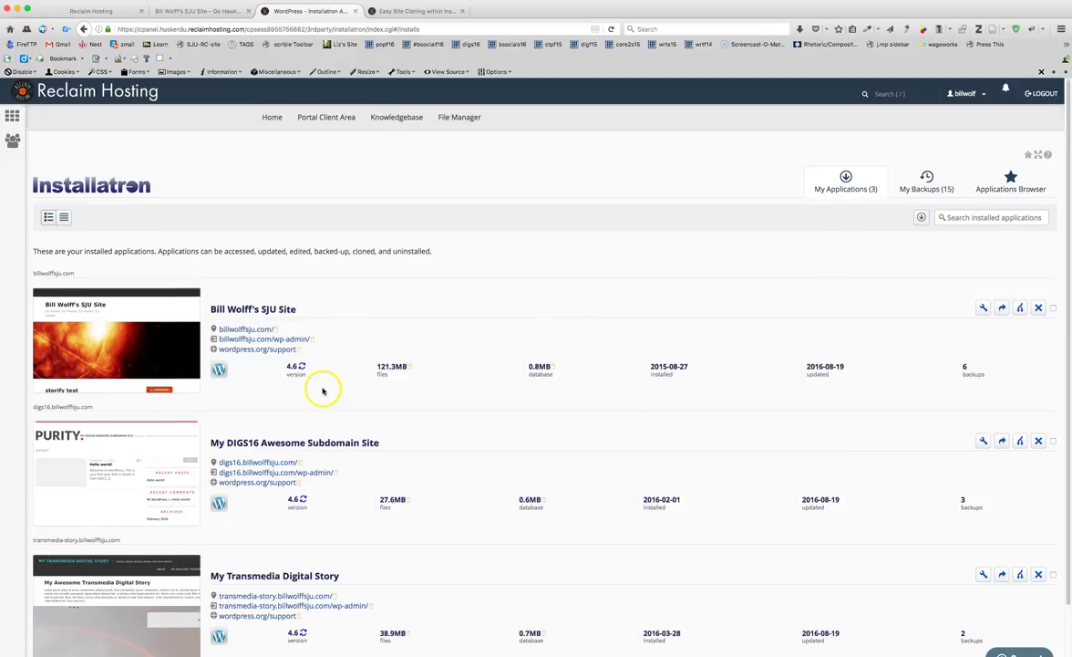
scroll(322, 390, "down", 2)
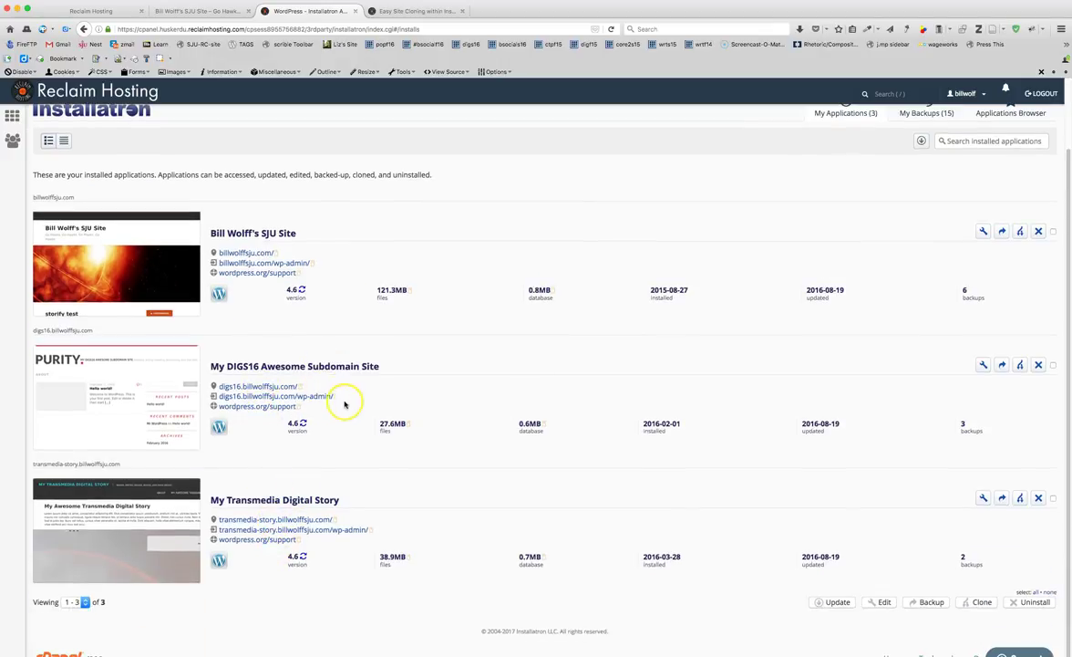
scroll(357, 401, "up", 2)
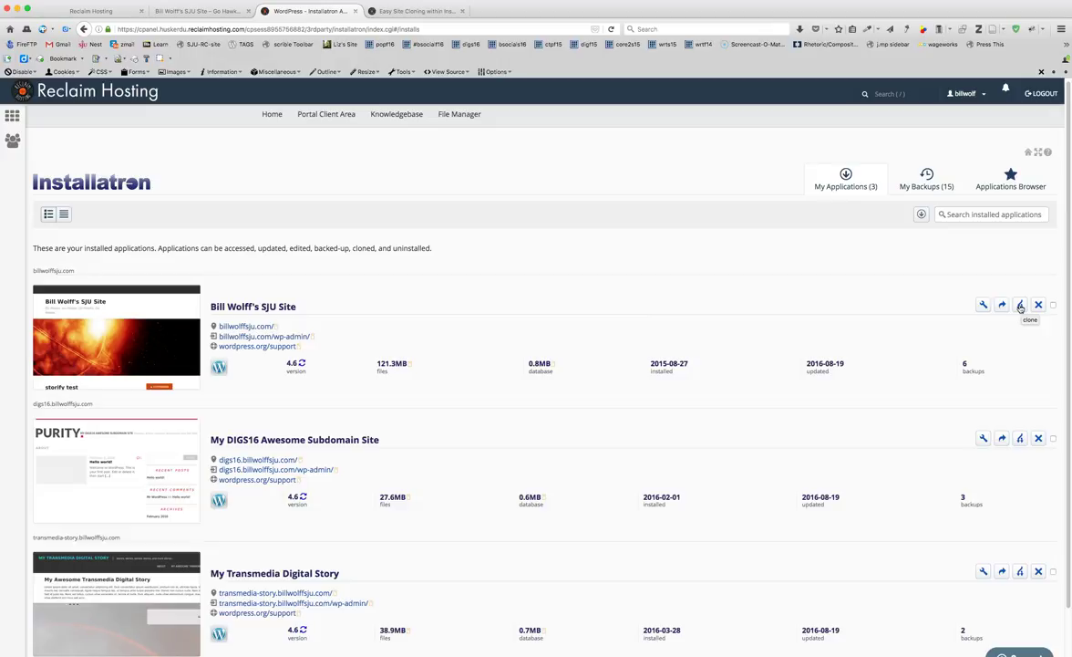
Clone the main-domain WordPress site into directory 'blog' on the same domain
left_click(1020, 307)
left_click(1020, 306)
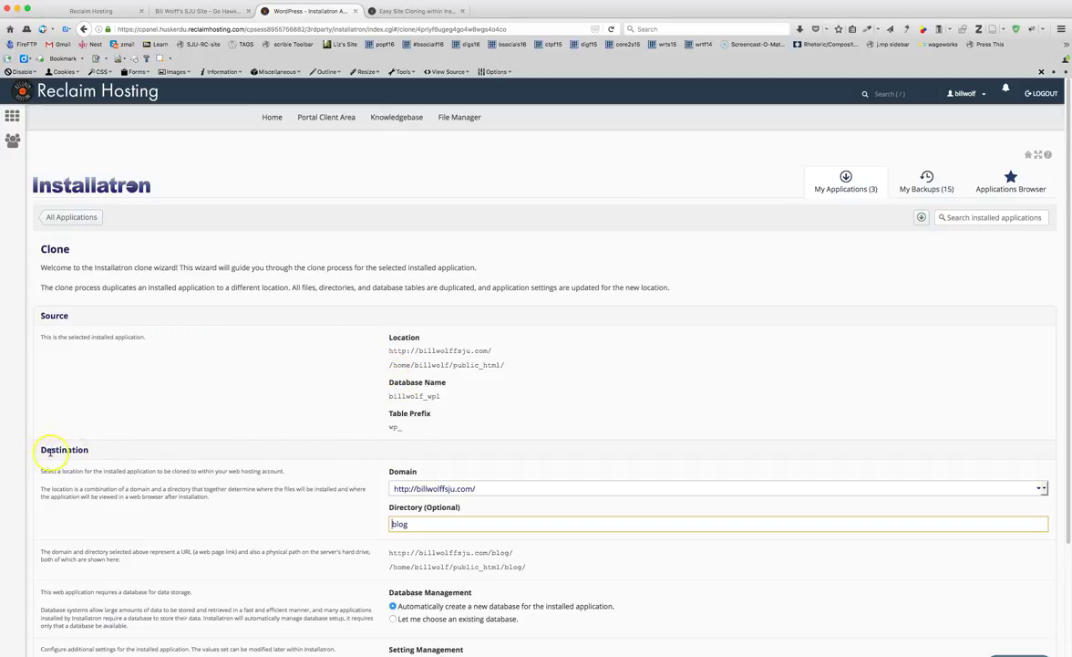
scroll(396, 490, "down", 2)
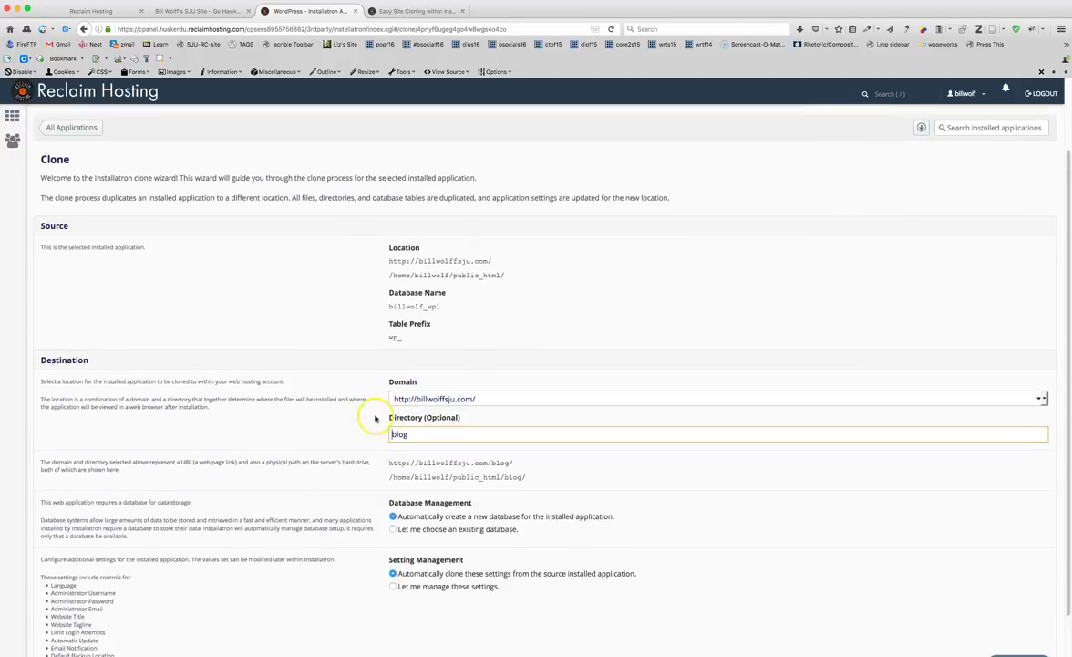
scroll(376, 429, "down", 2)
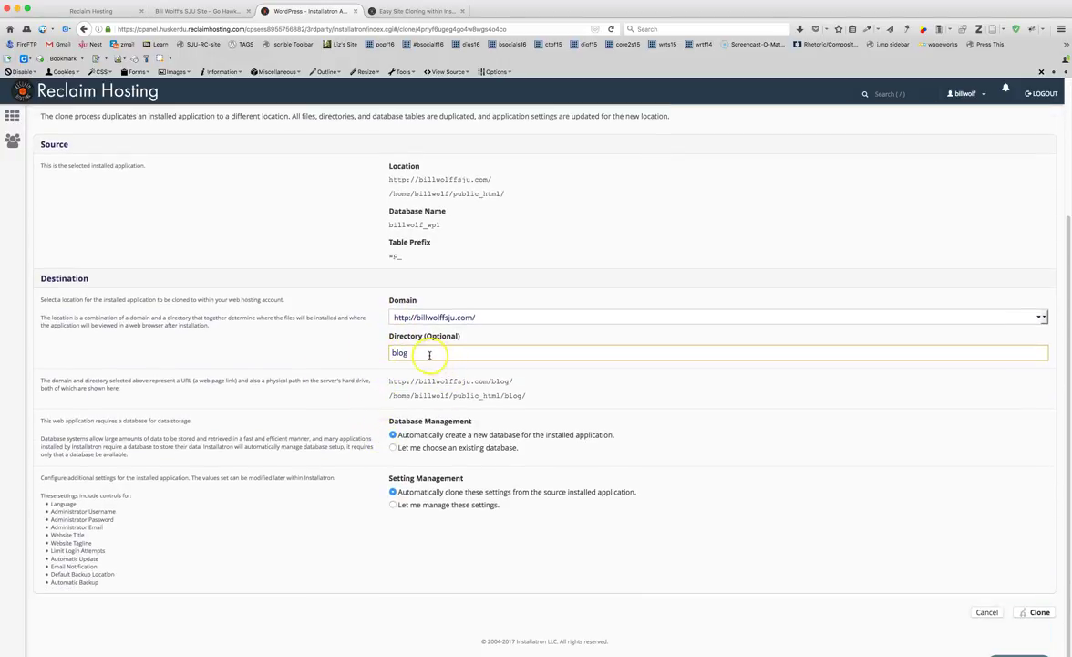
left_click_drag(431, 354, 392, 355)
left_click(410, 355)
left_click_drag(410, 355, 389, 354)
left_click(407, 354)
left_click_drag(493, 384, 506, 384)
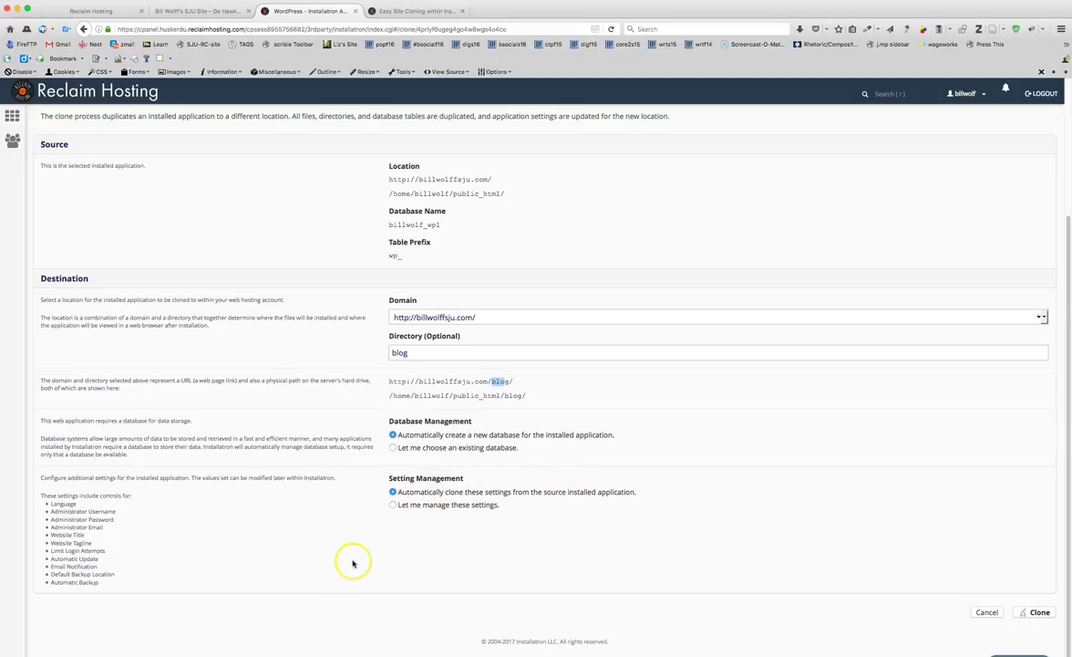
scroll(353, 562, "down", 1)
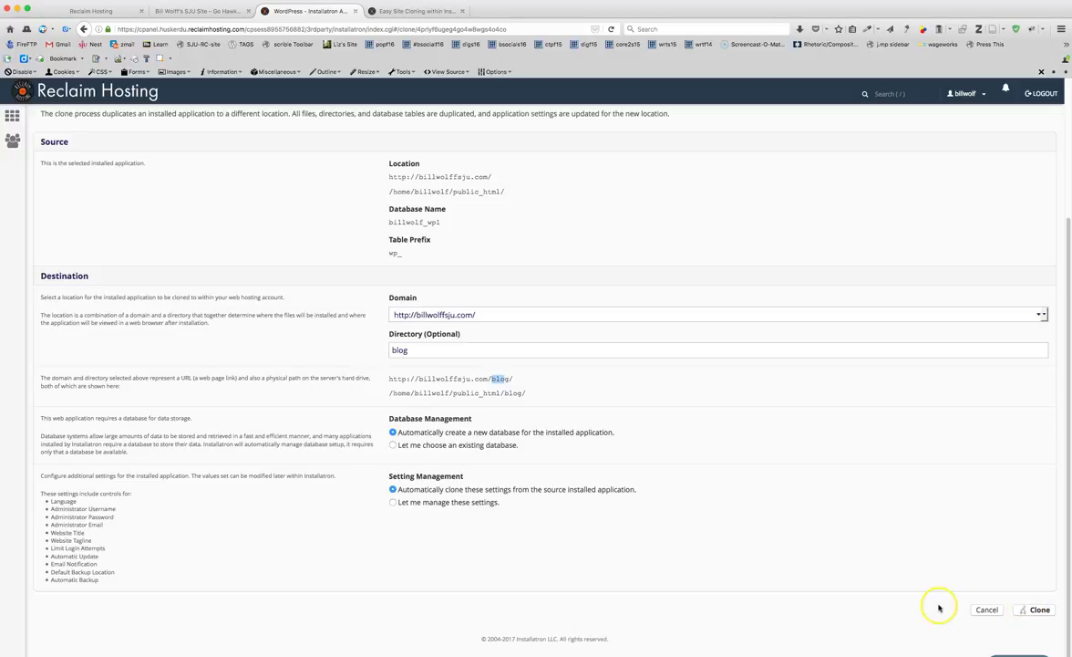
left_click(1029, 610)
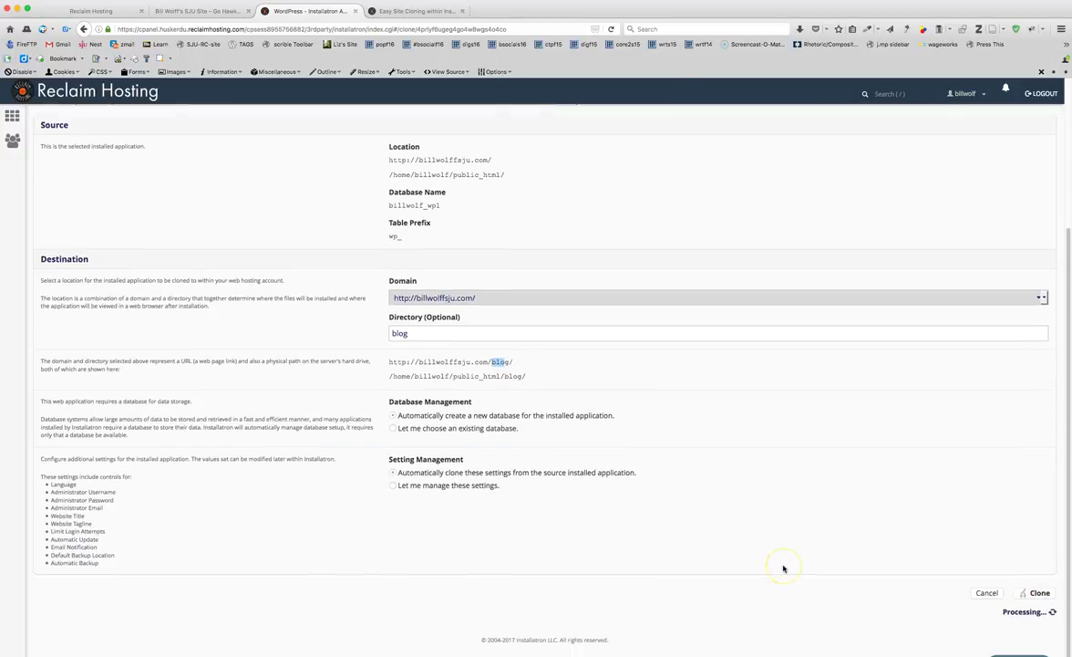
Wait for the clone to finish and check the new Site Clone entry at /blog/
scroll(783, 568, "down", 1)
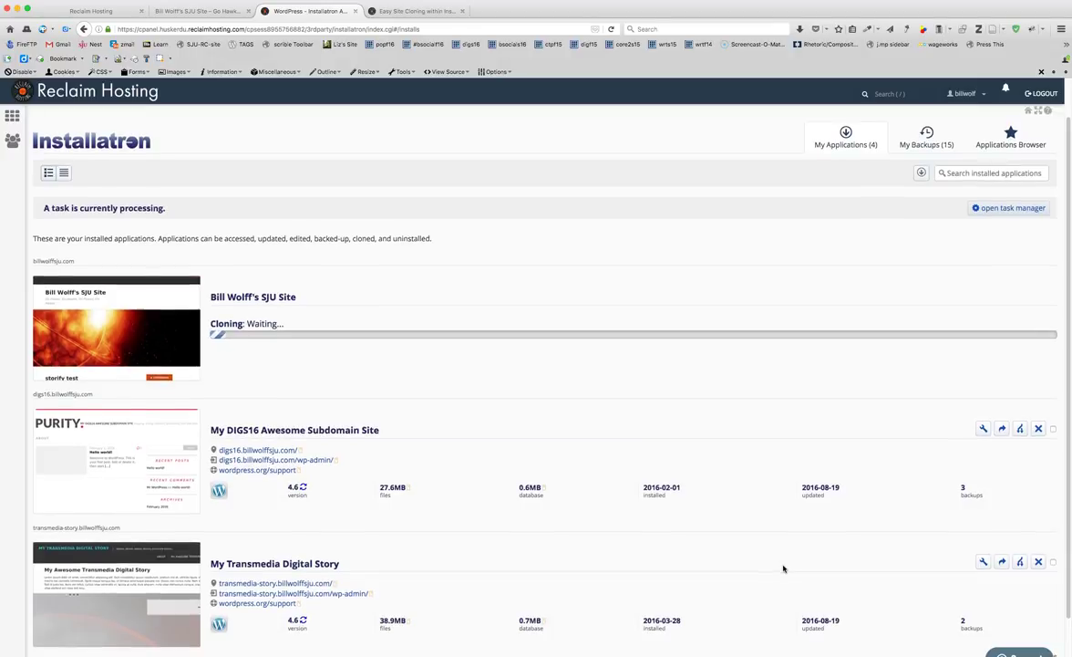
scroll(783, 567, "down", 1)
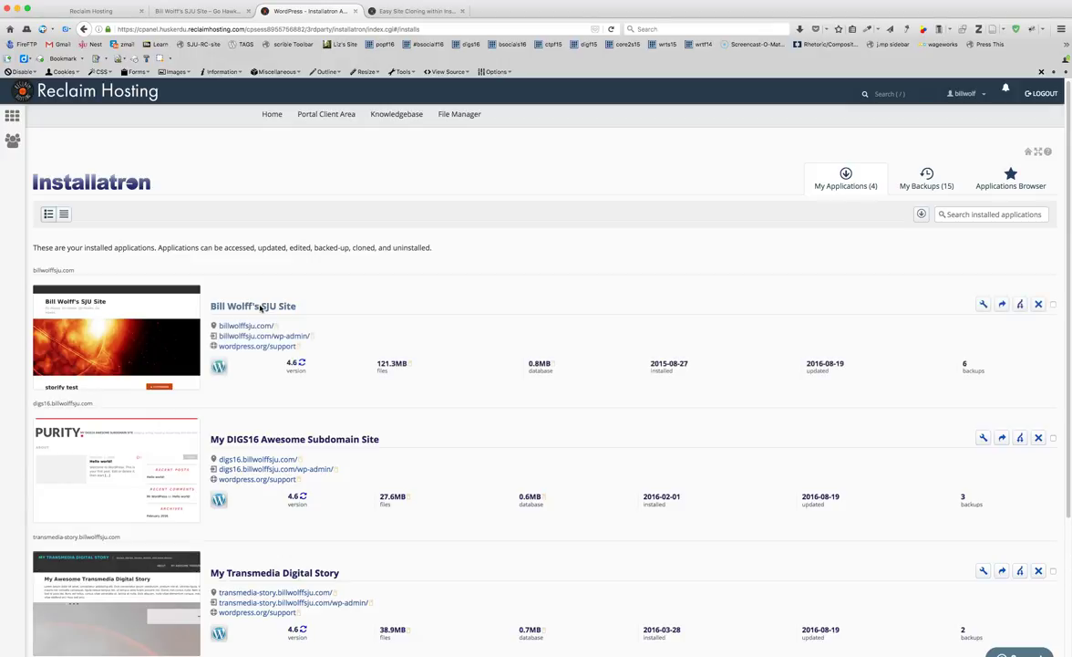
scroll(352, 364, "down", 5)
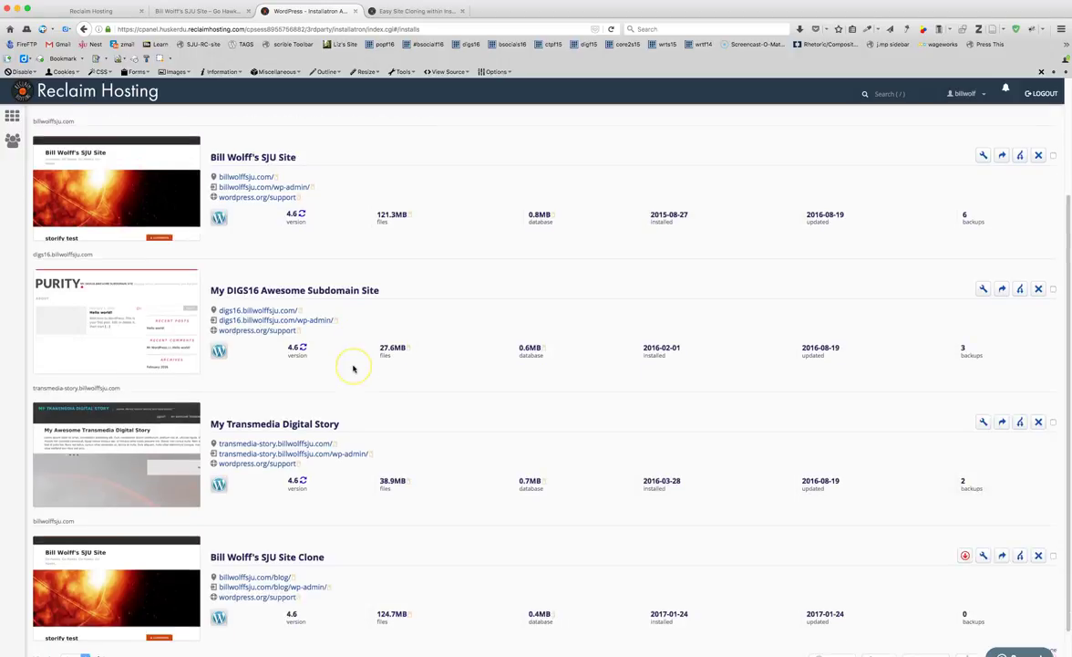
scroll(353, 369, "up", 3)
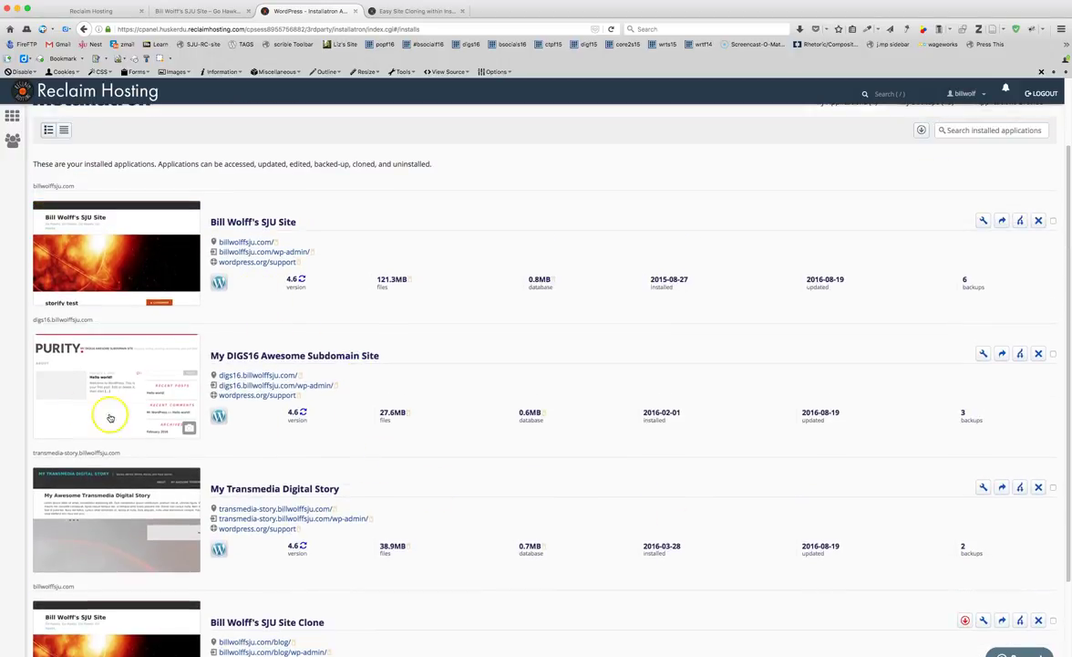
scroll(234, 259, "down", 1)
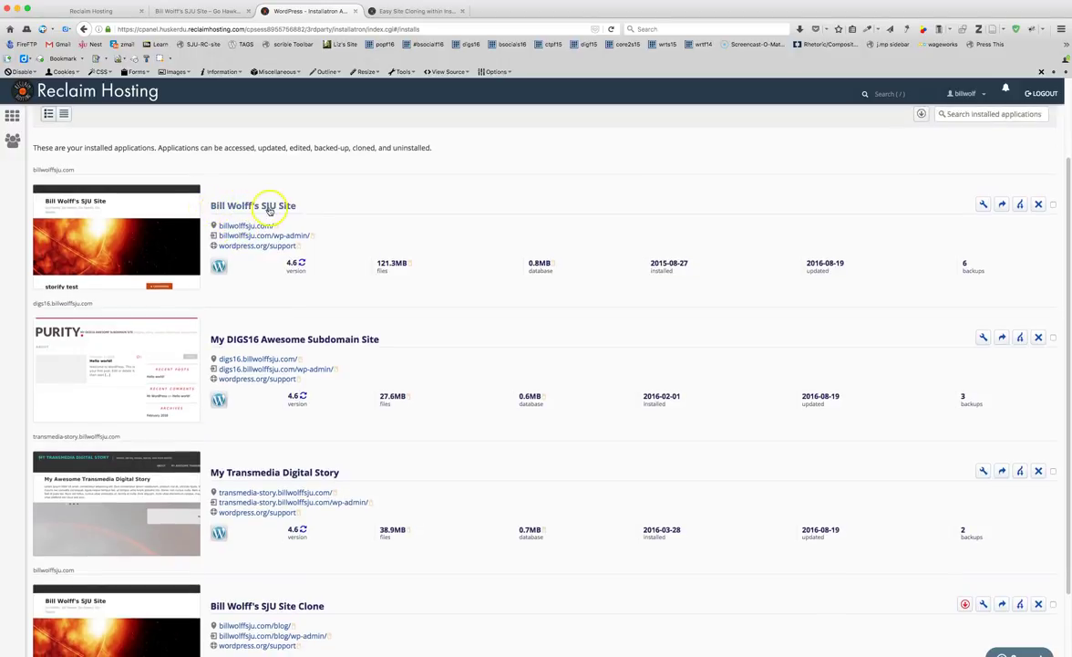
Look over the live main site and welcome page tabs, then return to the applications list
left_click(182, 13)
scroll(260, 412, "down", 3)
scroll(263, 407, "up", 2)
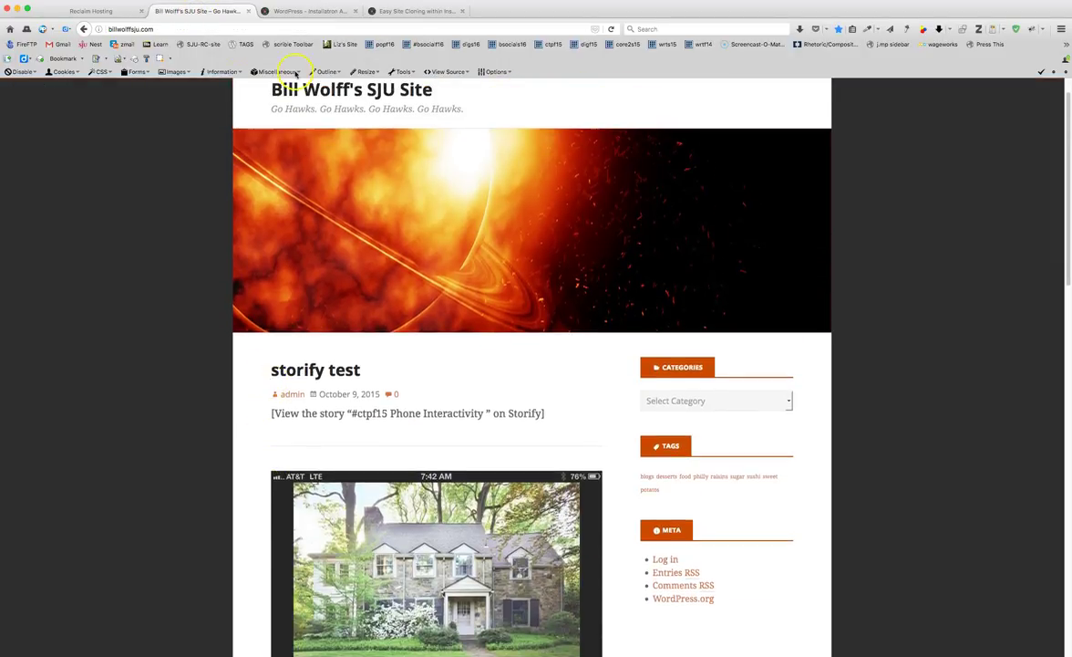
left_click(74, 11)
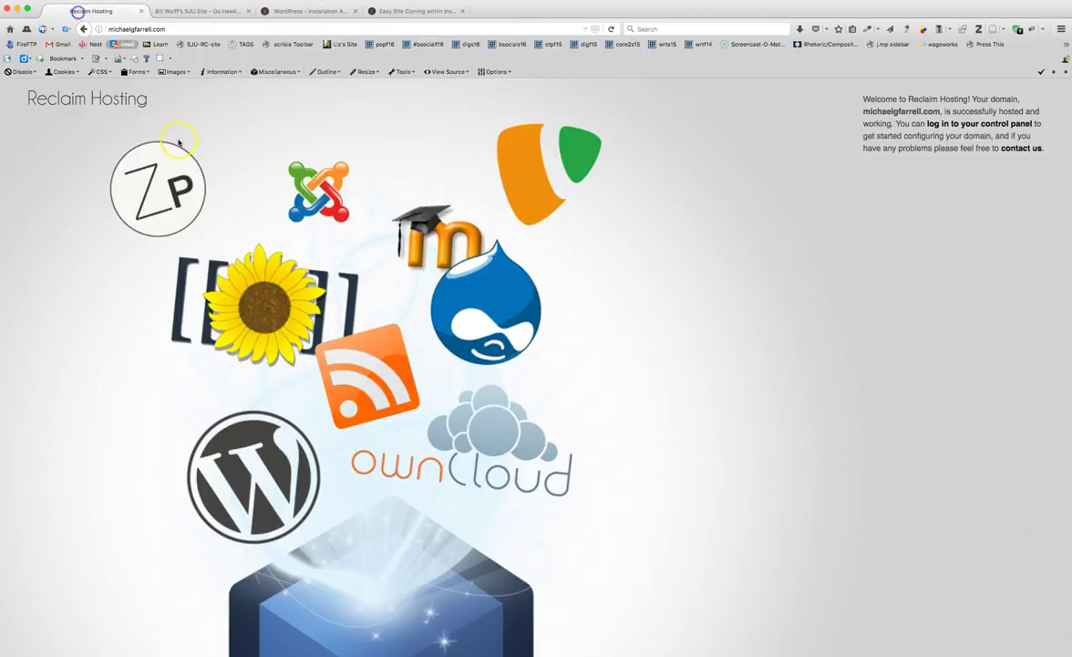
left_click(274, 11)
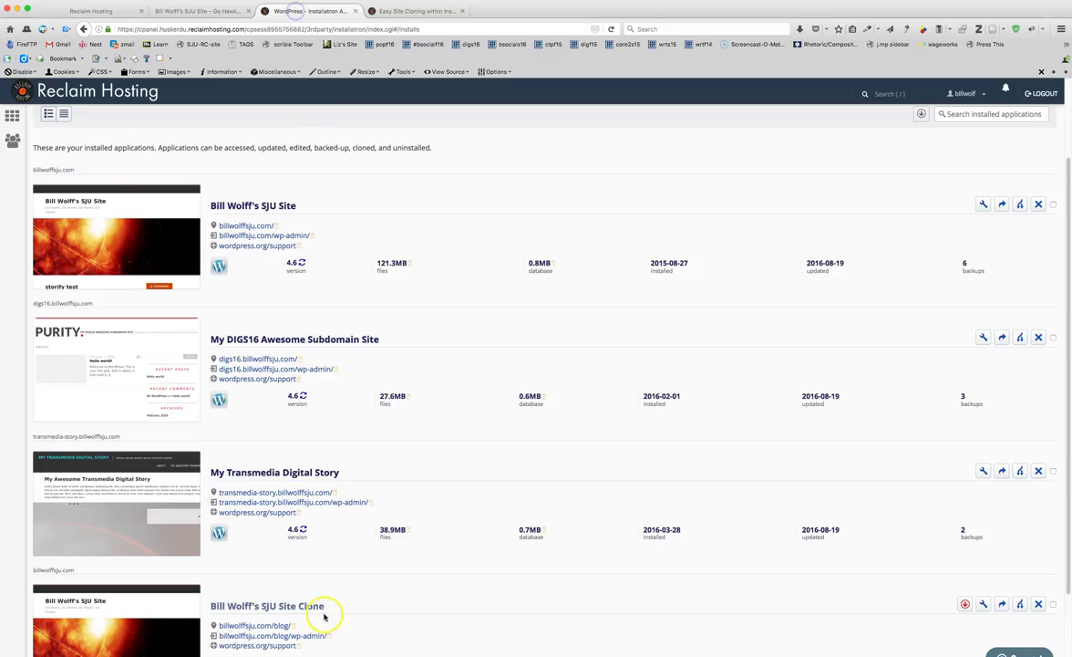
scroll(304, 602, "down", 3)
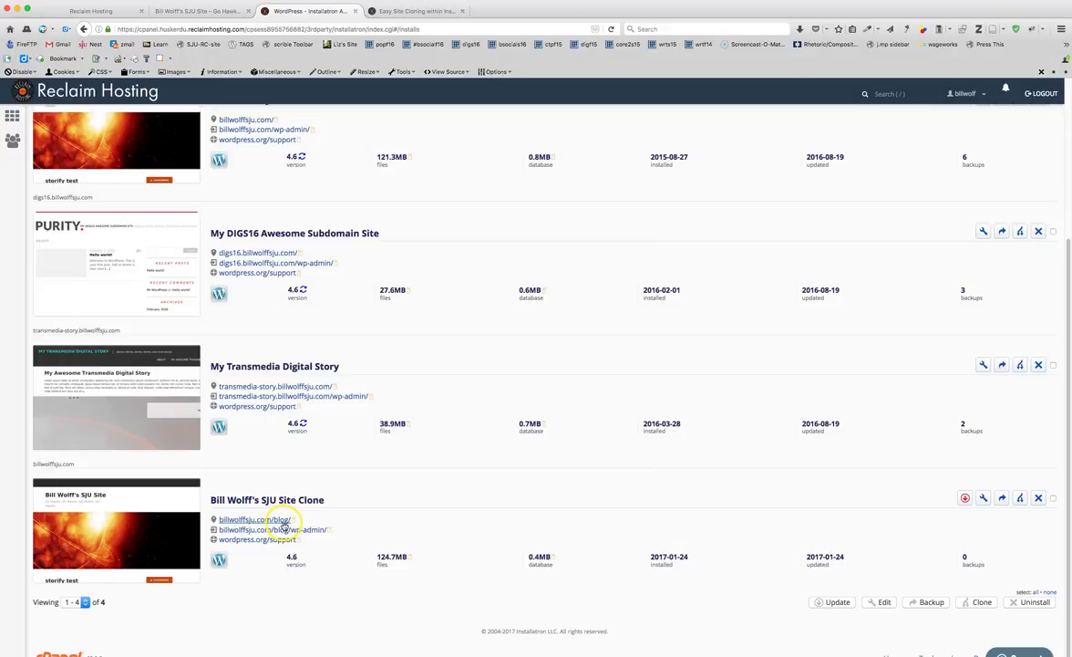
Load the cloned site at the domain's /blog address and scroll through its front page
left_click(176, 11)
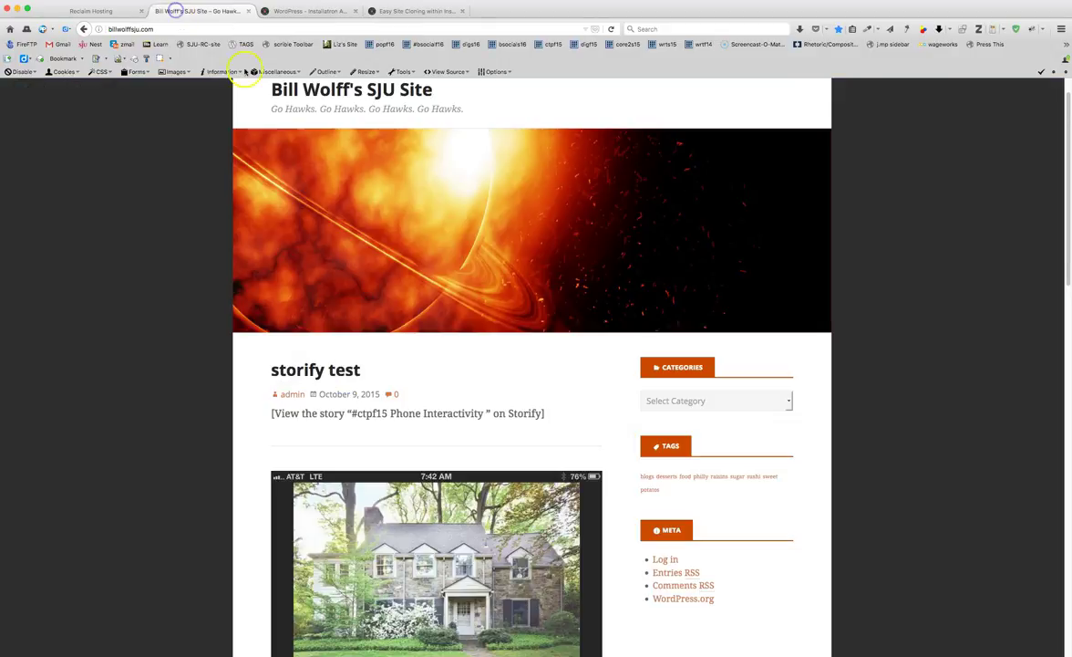
left_click(169, 28)
left_click(172, 28)
type("blog/")
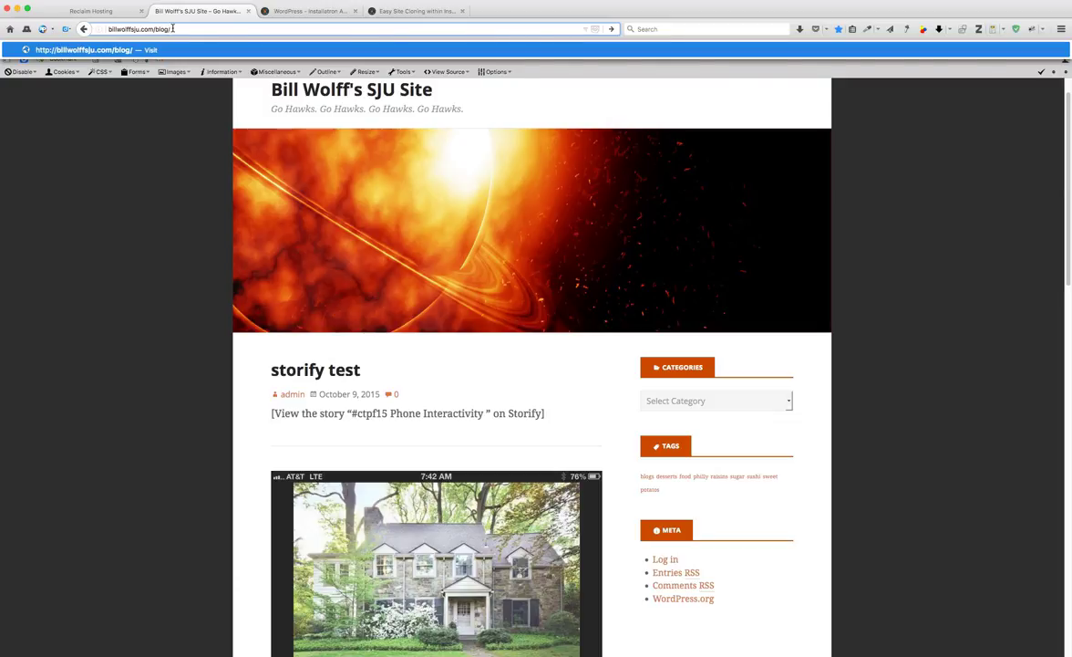
key("Return")
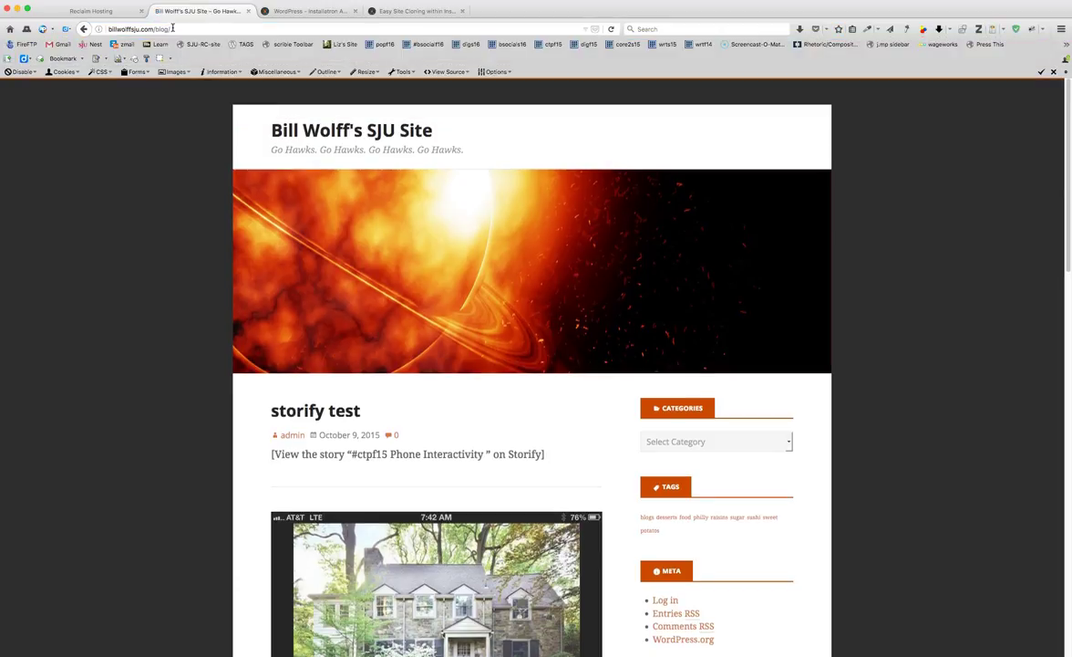
scroll(306, 437, "down", 10)
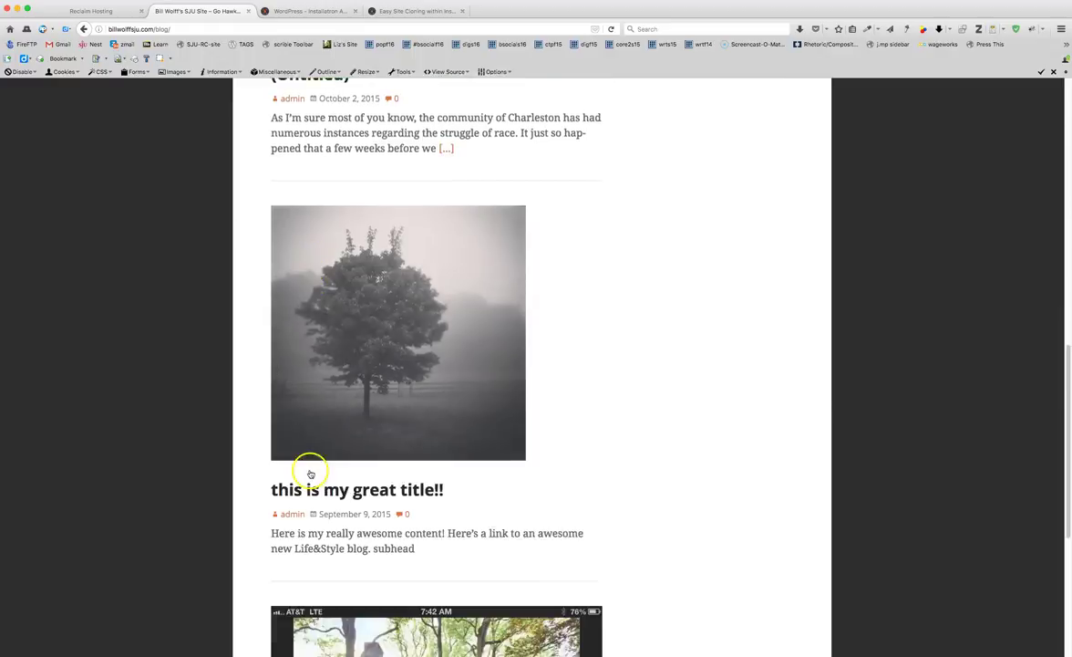
scroll(310, 473, "down", 3)
scroll(329, 414, "up", 3)
Open the 'this is my great title!!' post, then return to the post listing
left_click(329, 417)
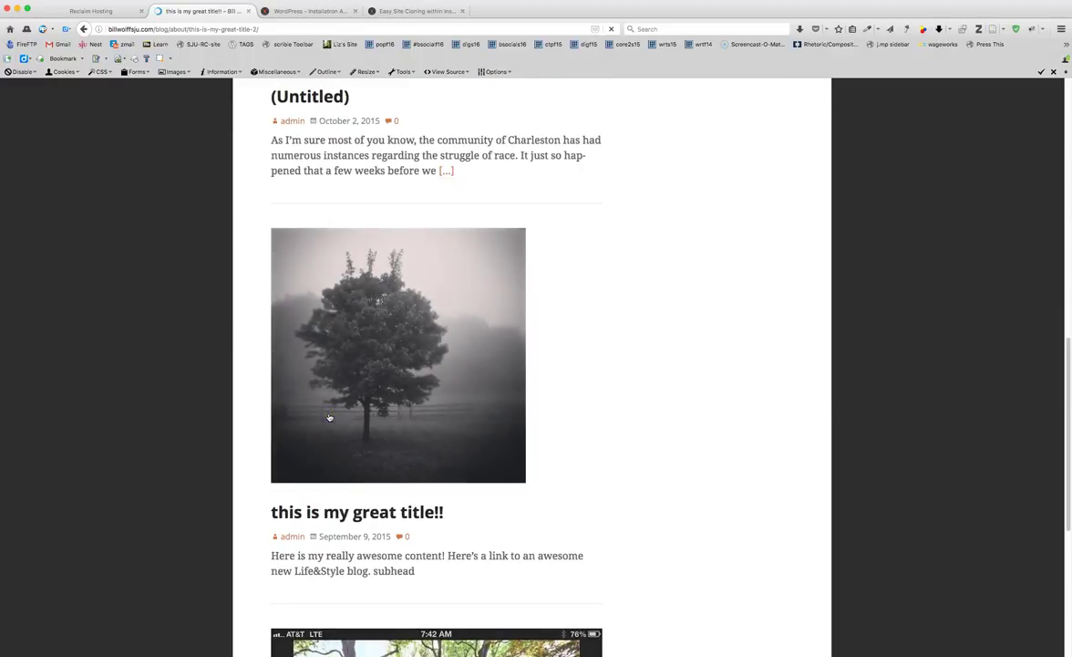
scroll(292, 437, "down", 2)
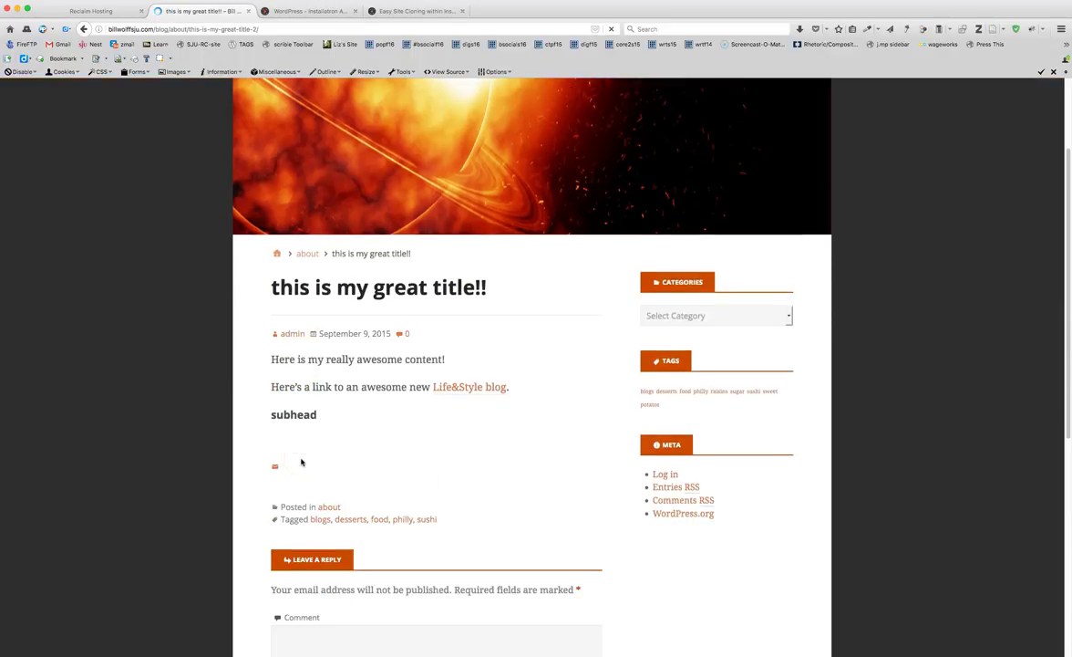
scroll(302, 458, "up", 2)
left_click(330, 428)
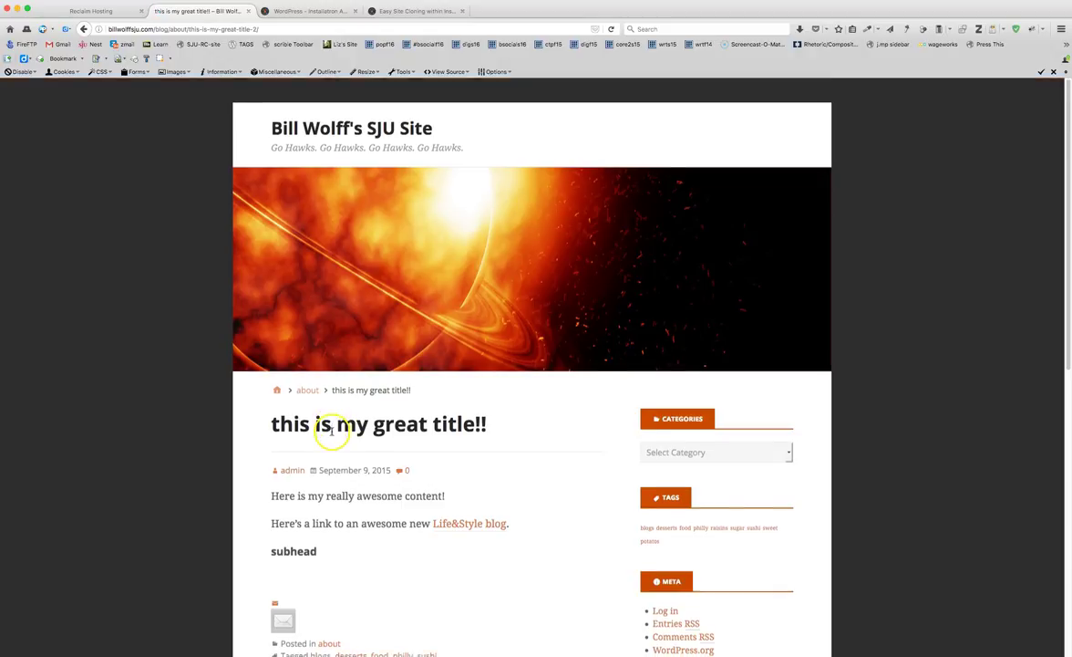
scroll(332, 430, "down", 2)
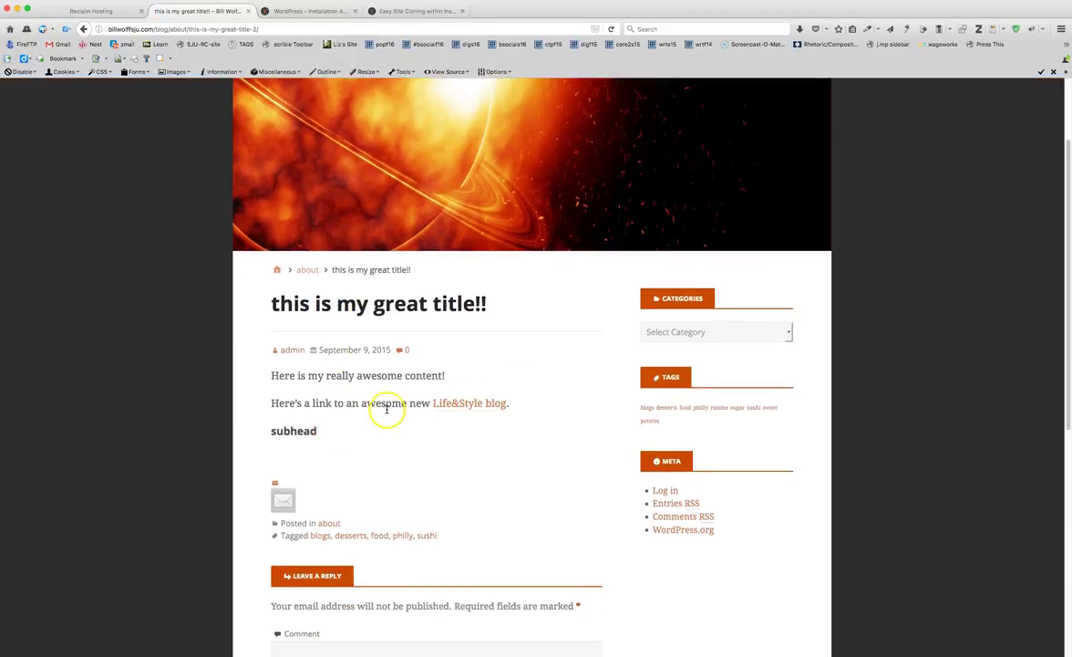
left_click(81, 30)
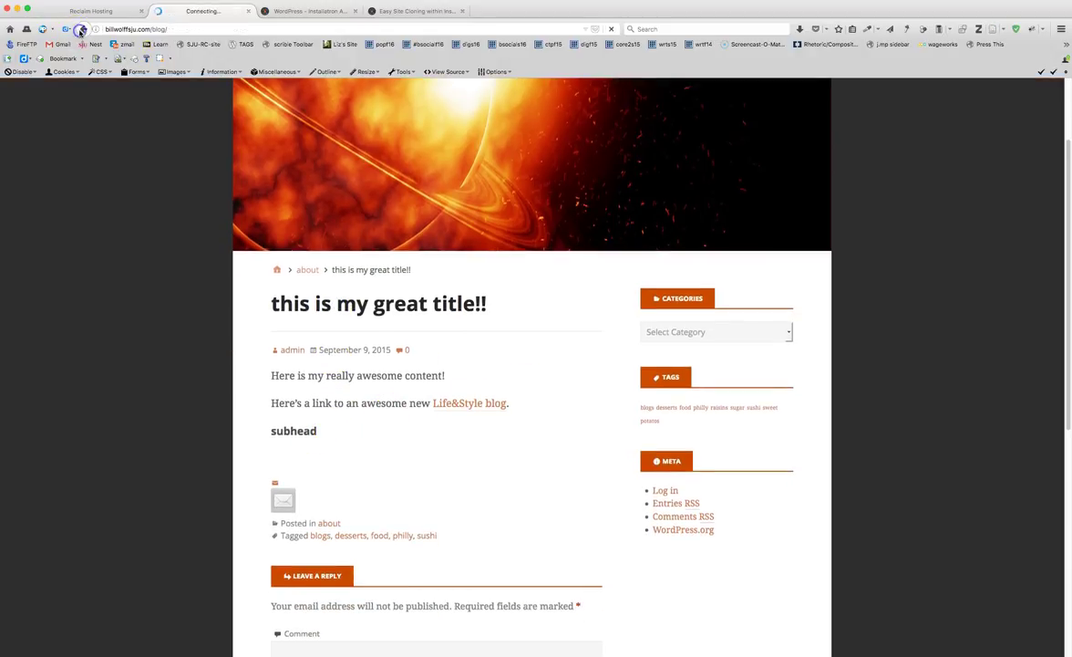
scroll(307, 193, "up", 2)
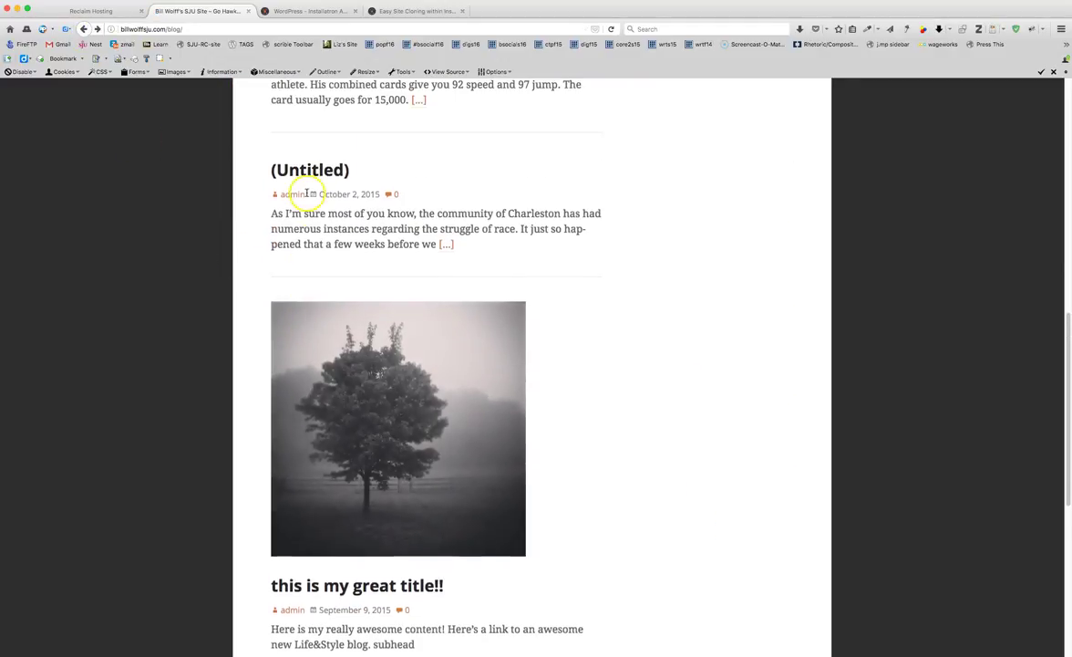
Open the (Untitled) post, then go back to the blog's post listing
left_click(304, 171)
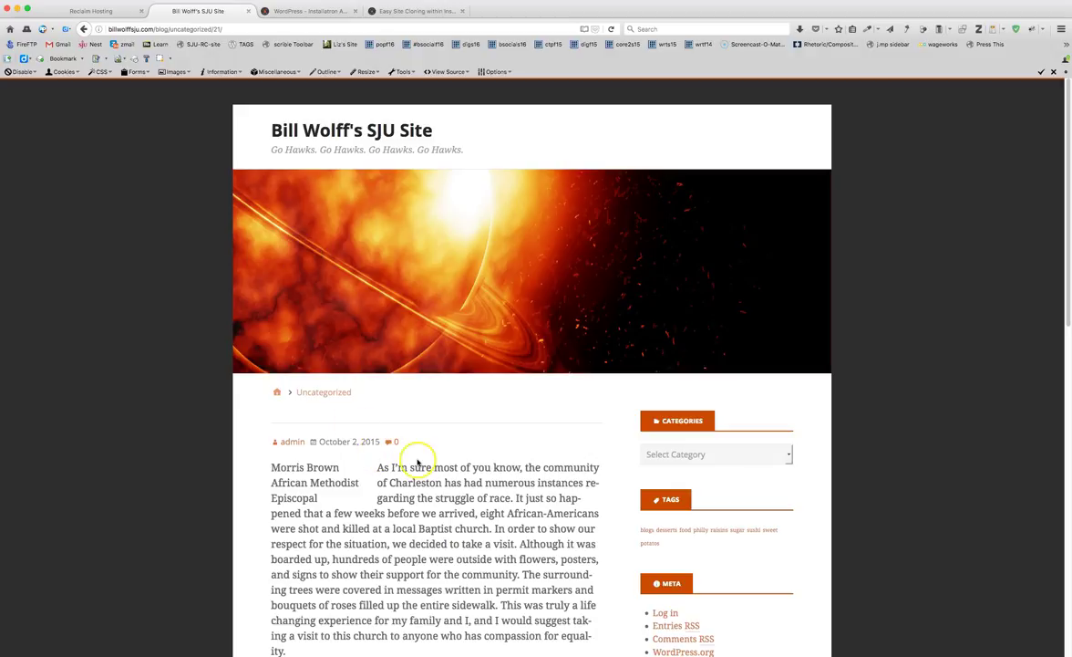
scroll(418, 463, "down", 10)
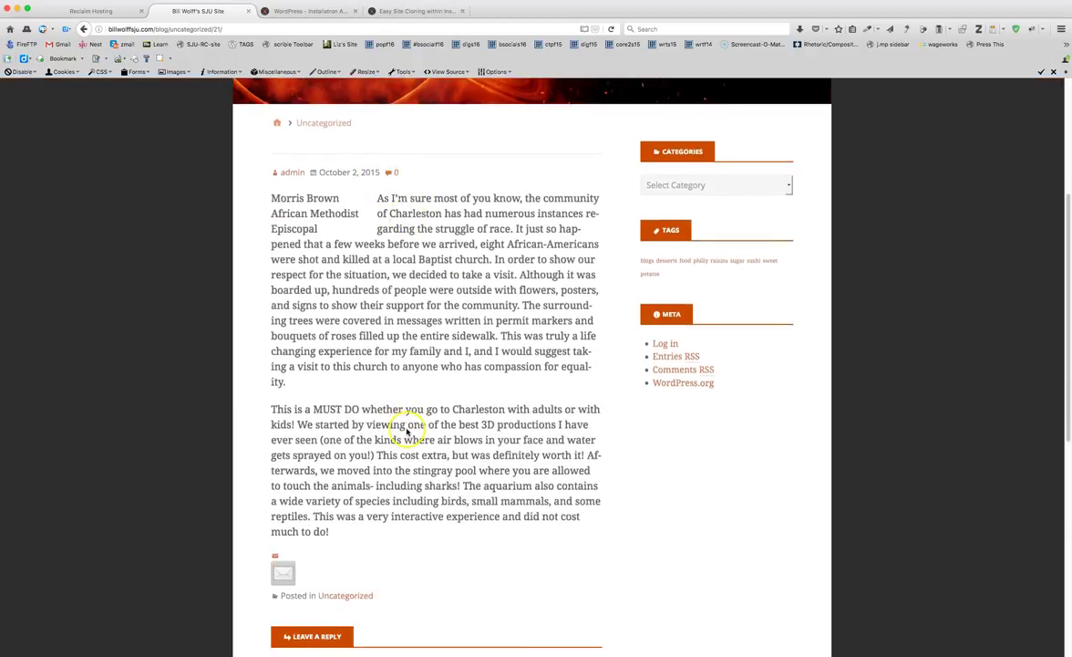
scroll(406, 428, "up", 5)
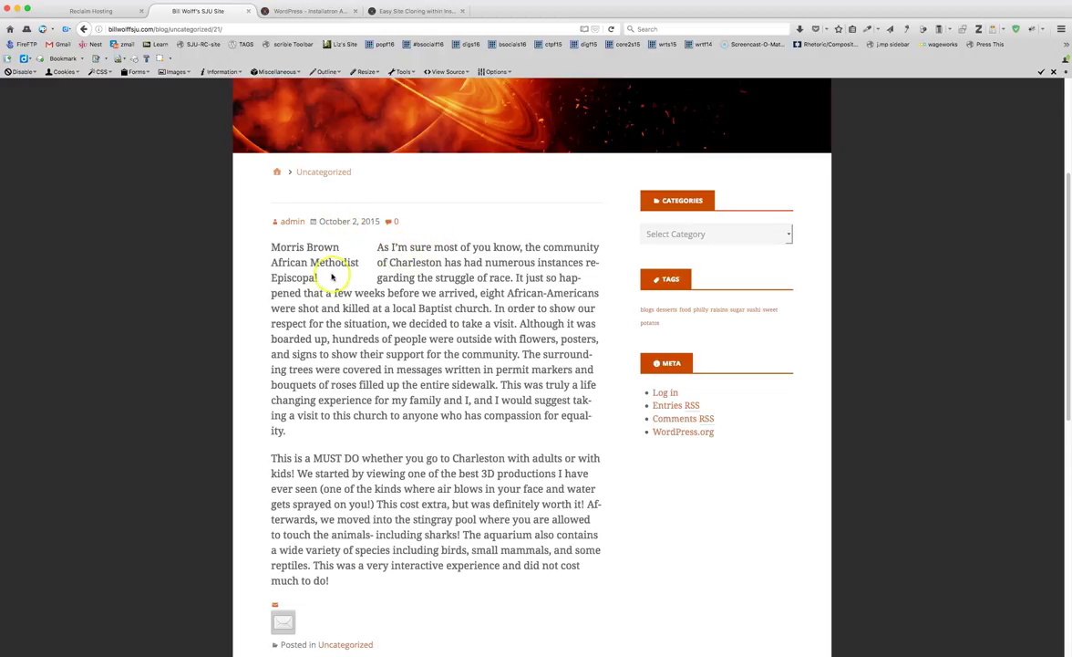
mouse_move(323, 275)
left_mouse_down()
mouse_move(268, 259)
mouse_move(306, 276)
left_mouse_up()
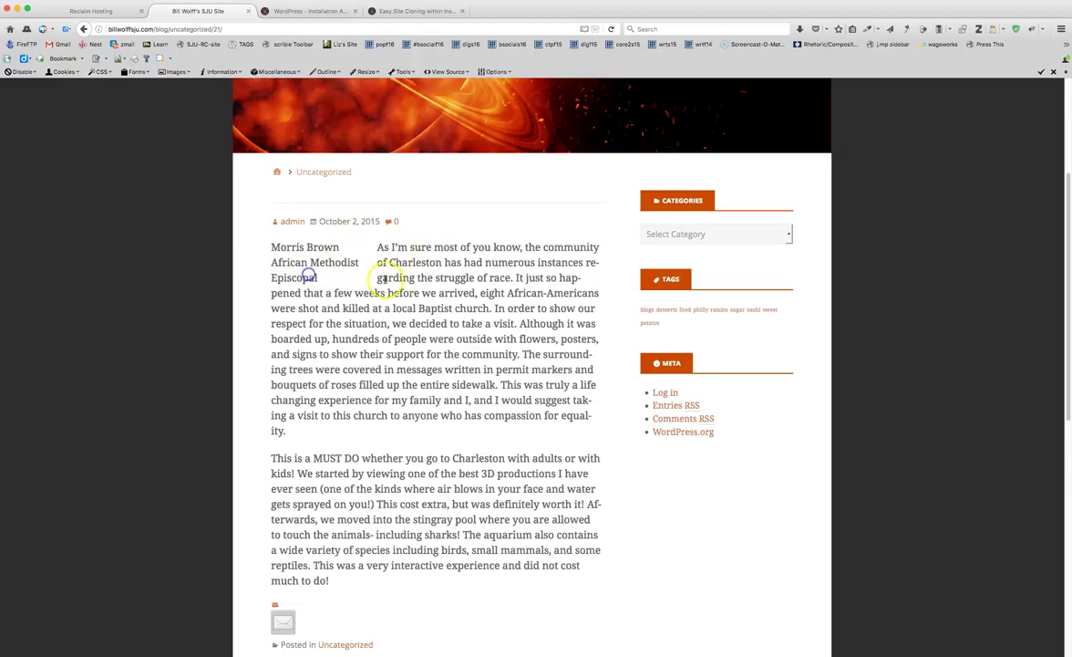
scroll(395, 271, "down", 3)
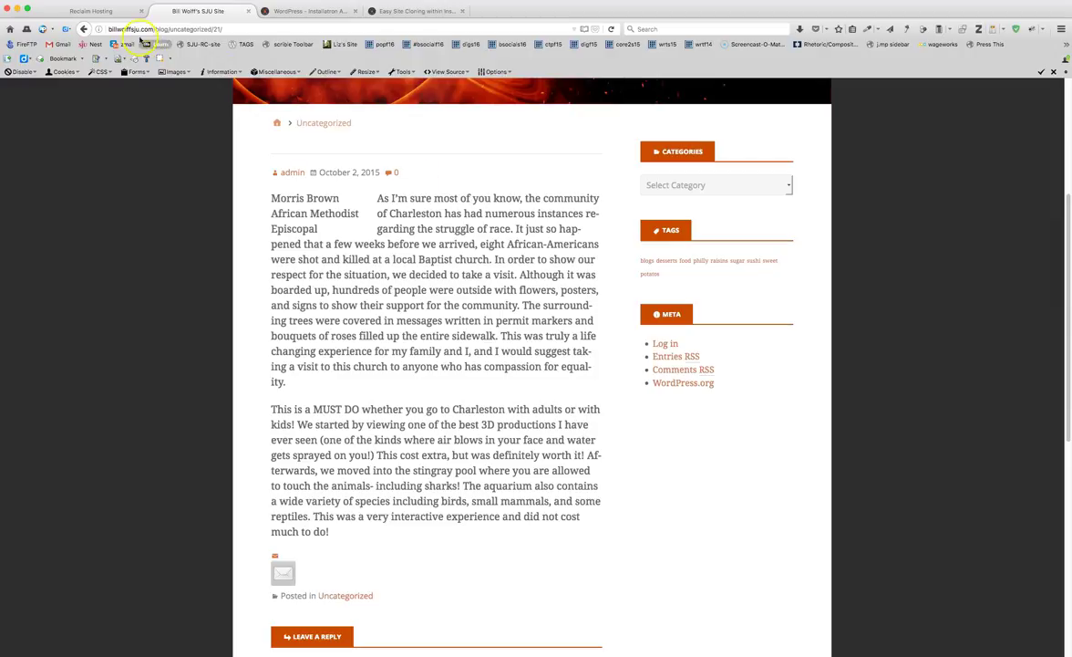
left_click(83, 29)
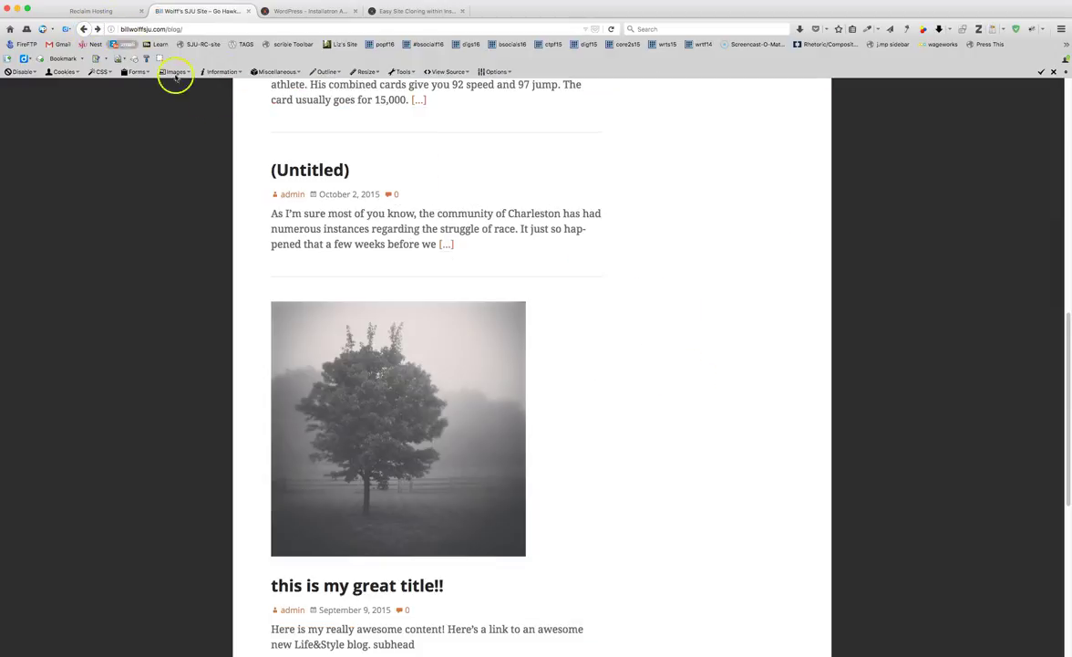
scroll(383, 428, "down", 2)
scroll(379, 443, "down", 5)
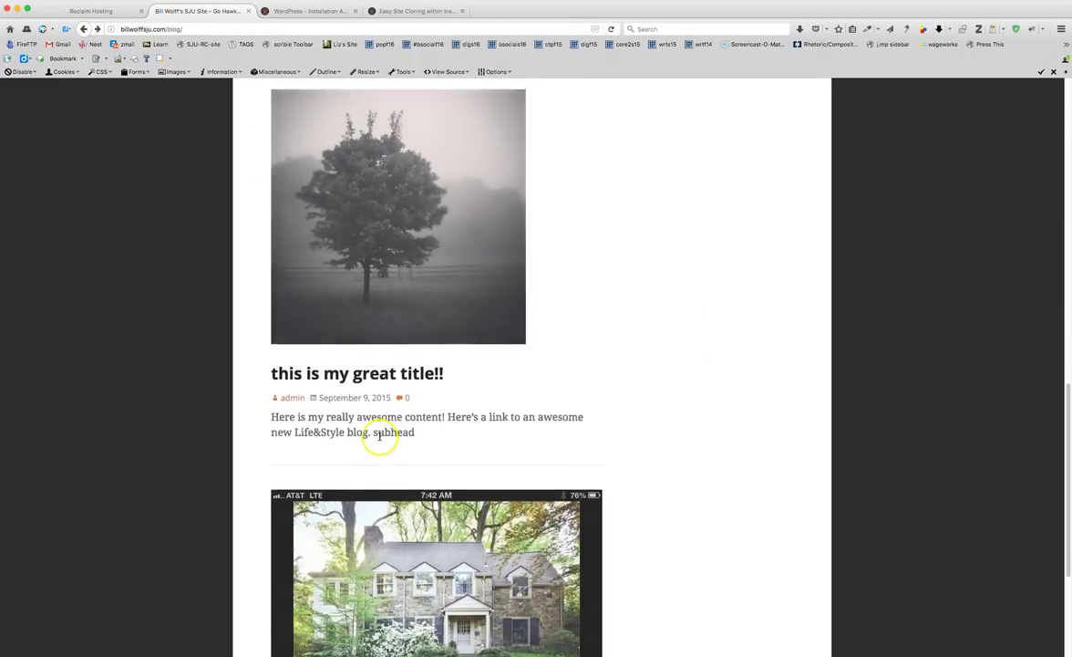
Open 'this is my great title!!' again and return to the /blog front page
left_click(357, 308)
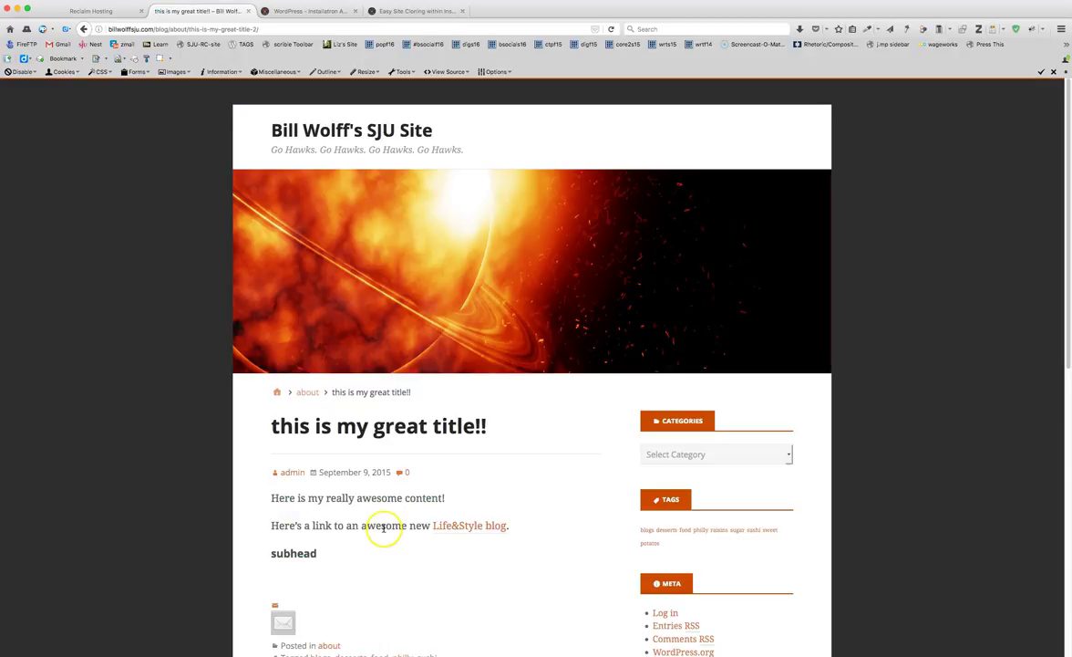
left_click(95, 30)
left_click(85, 29)
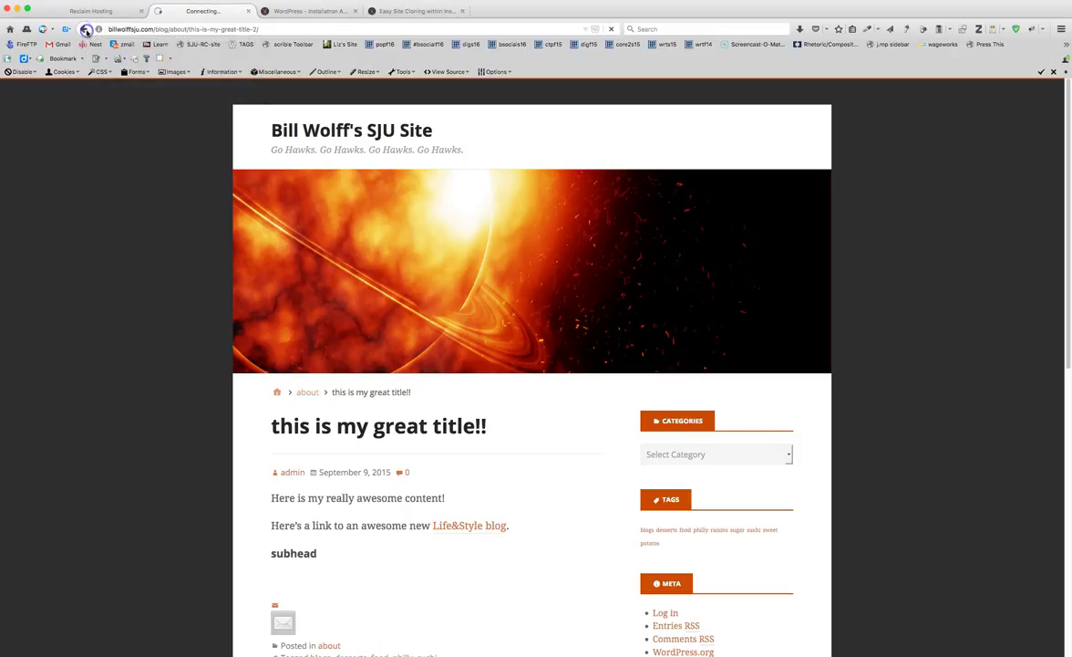
left_click(85, 30)
scroll(389, 298, "up", 5)
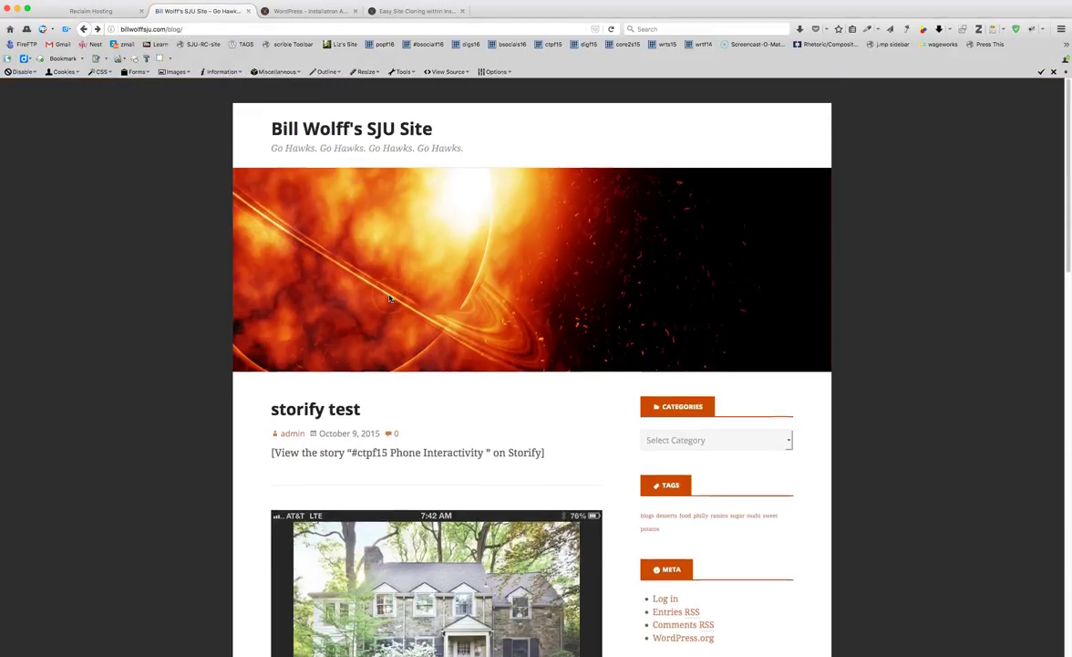
scroll(390, 297, "down", 2)
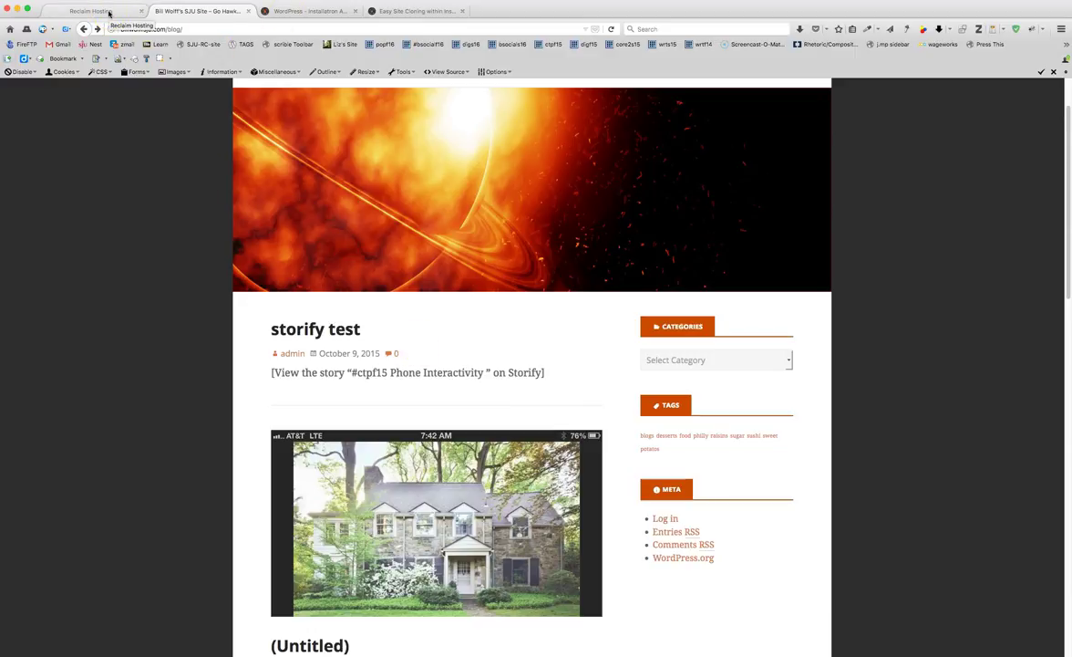
Return to the 'WordPress - Installatron' tab and scroll through the original site and /blog clone
left_click(274, 11)
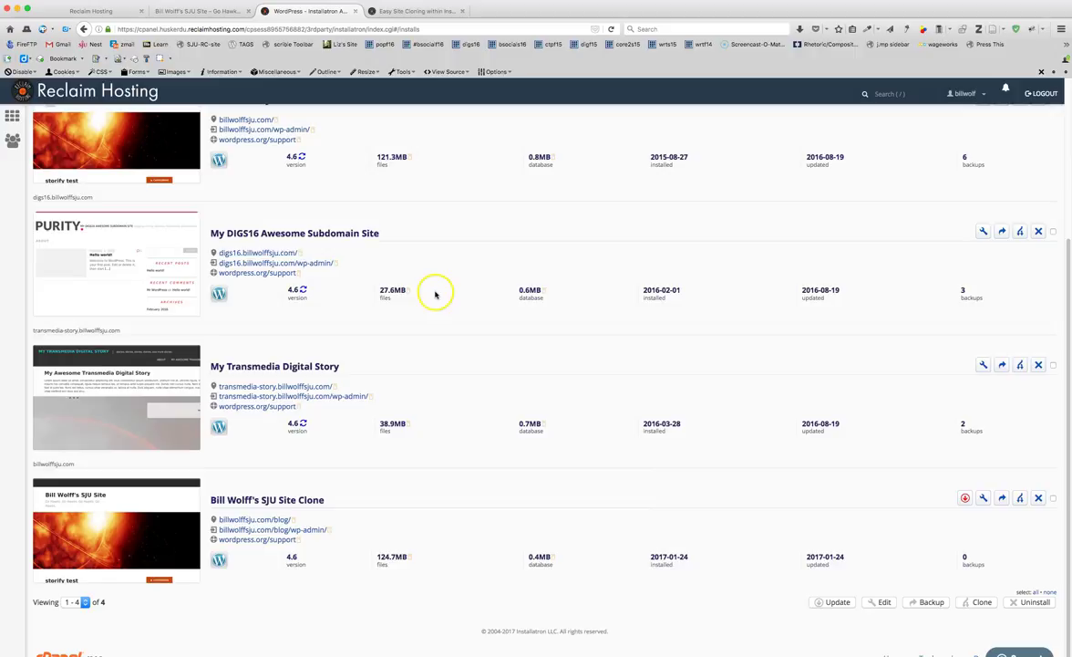
scroll(397, 425, "up", 5)
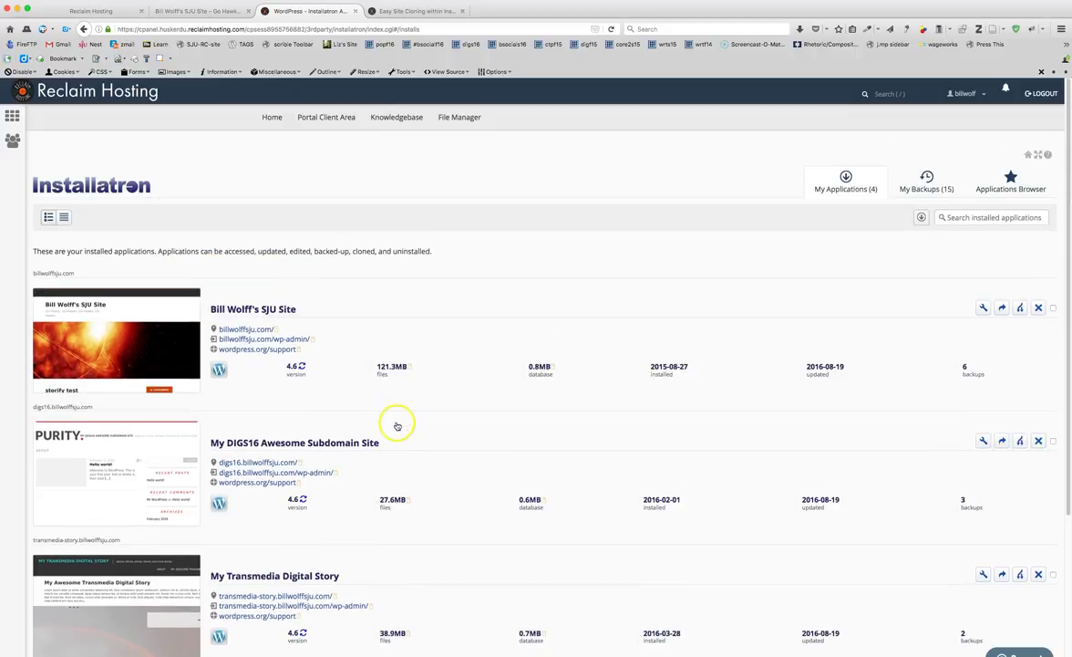
scroll(397, 425, "down", 5)
scroll(394, 422, "up", 5)
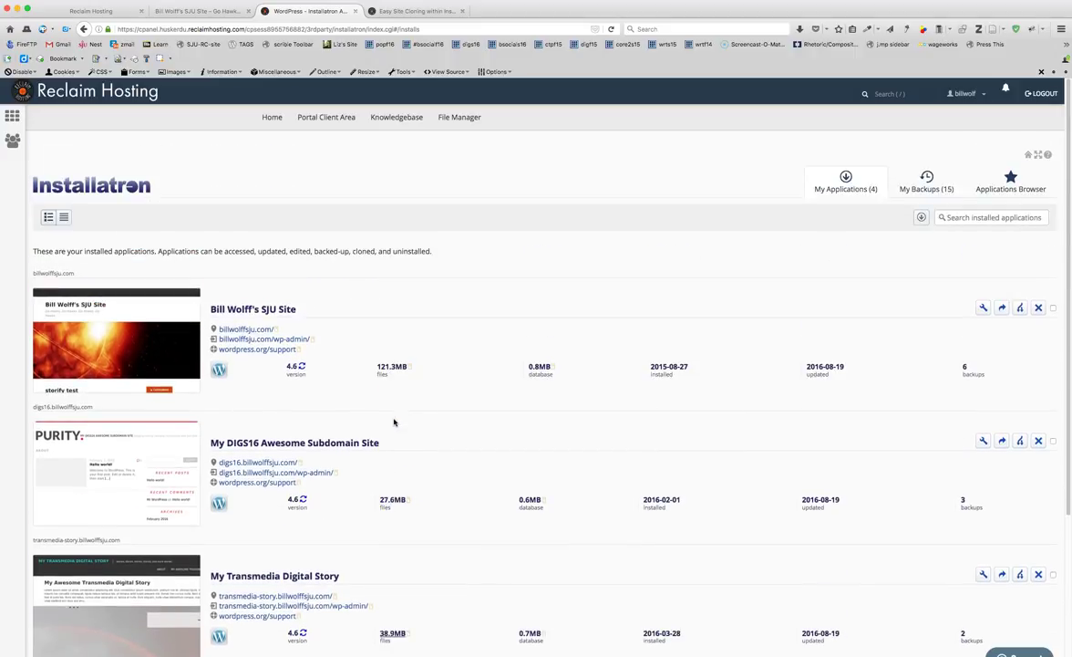
Uninstall the original main-domain WordPress site, deleting its files and database
left_click(1038, 309)
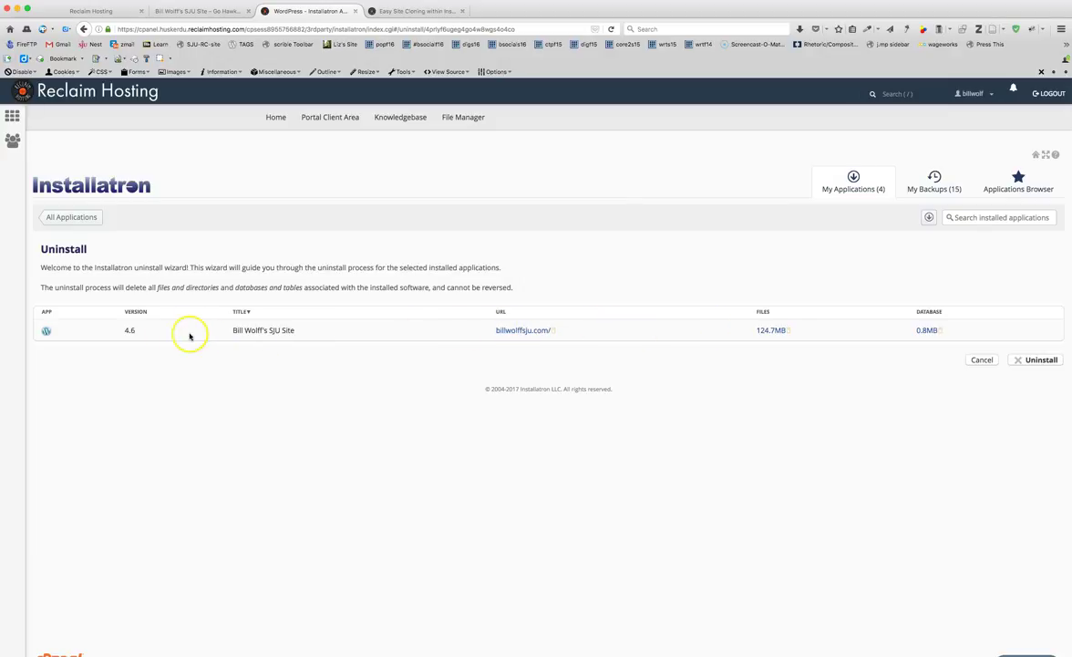
left_click(1032, 359)
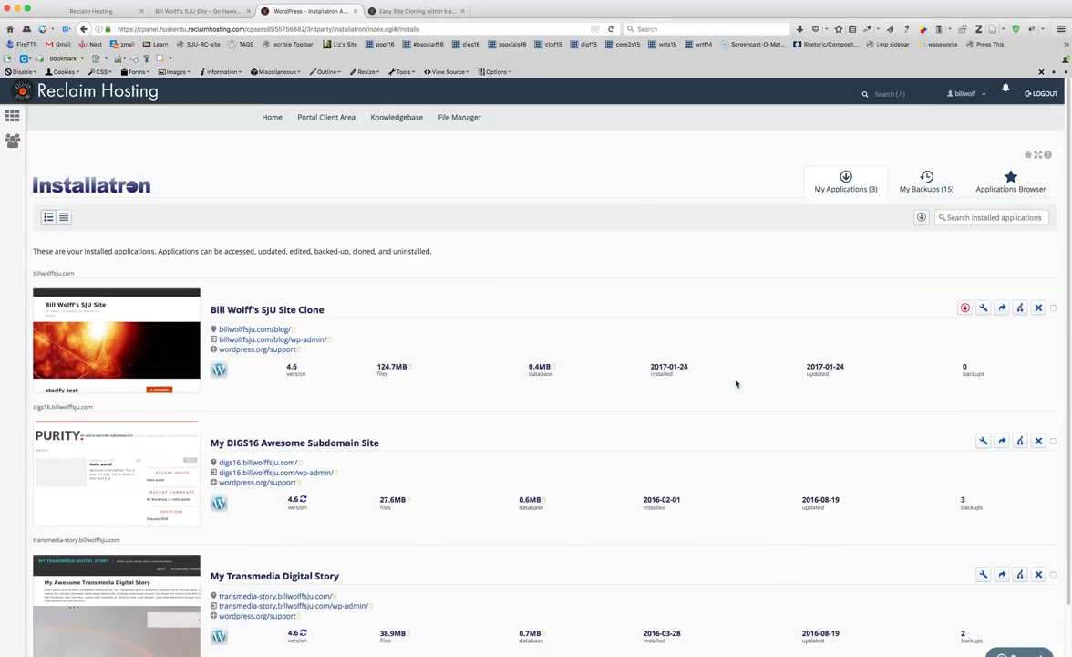
Load the root domain without /blog and confirm it matches Reclaim Hosting's default welcome page
left_click(168, 11)
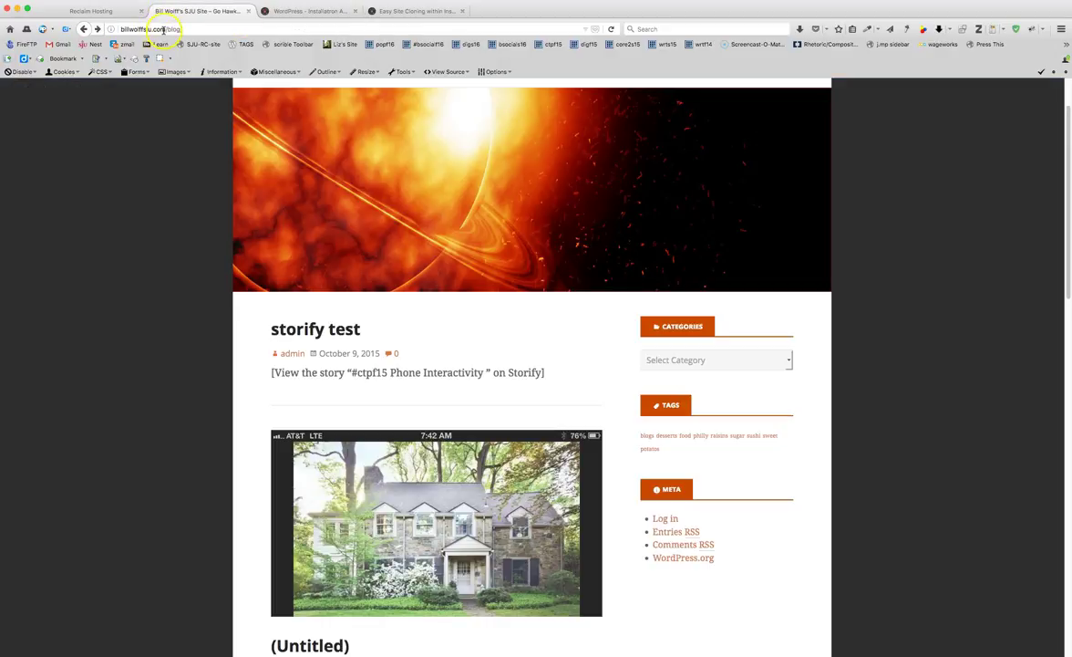
left_click(164, 29)
key("BackSpace")
key("BackSpace")
key("BackSpace")
key("BackSpace")
key("BackSpace")
key("Return")
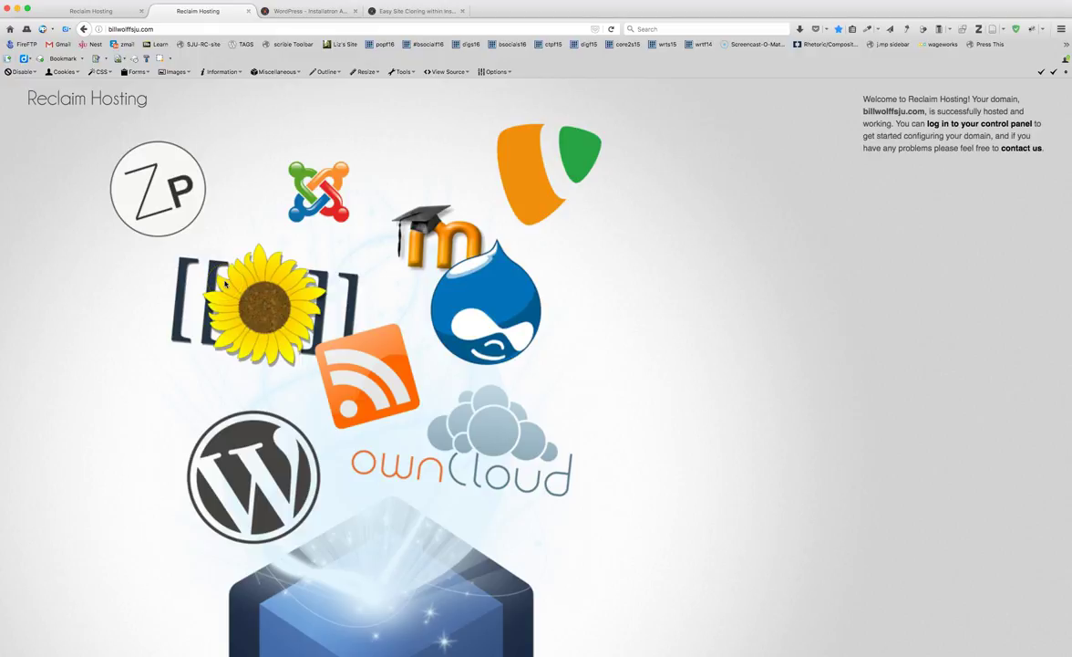
left_click(96, 10)
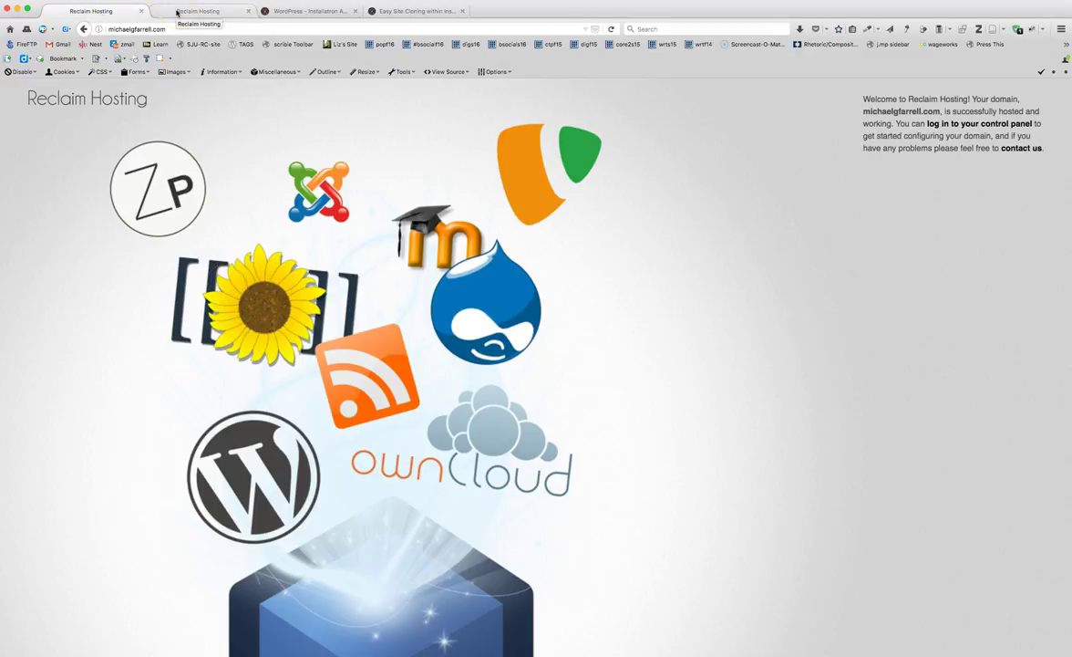
left_click(176, 12)
left_click(228, 177)
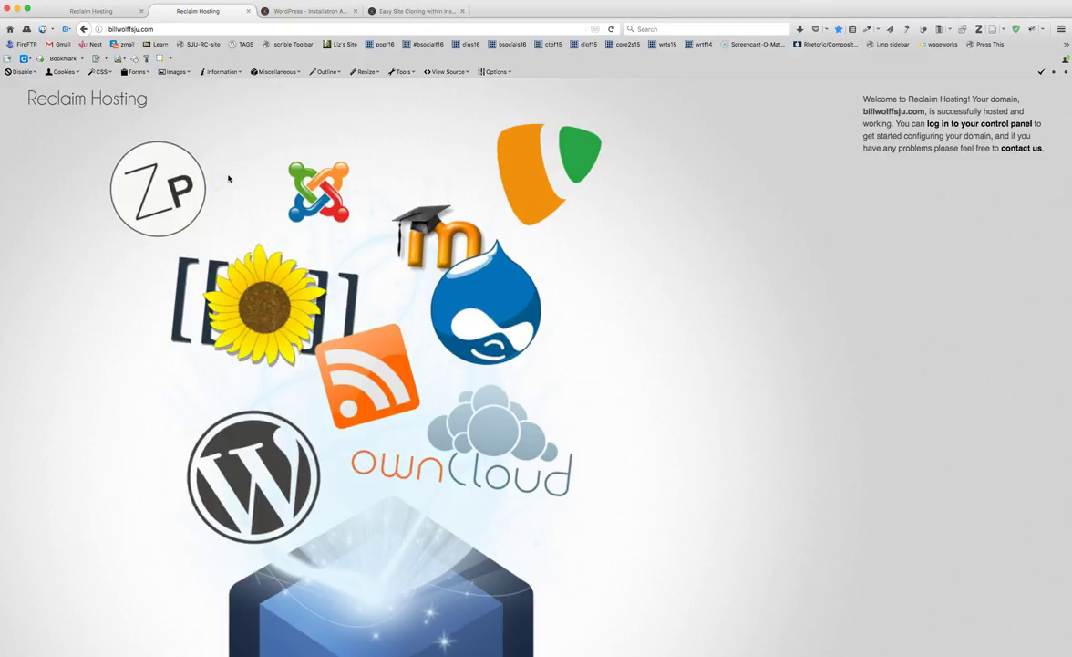